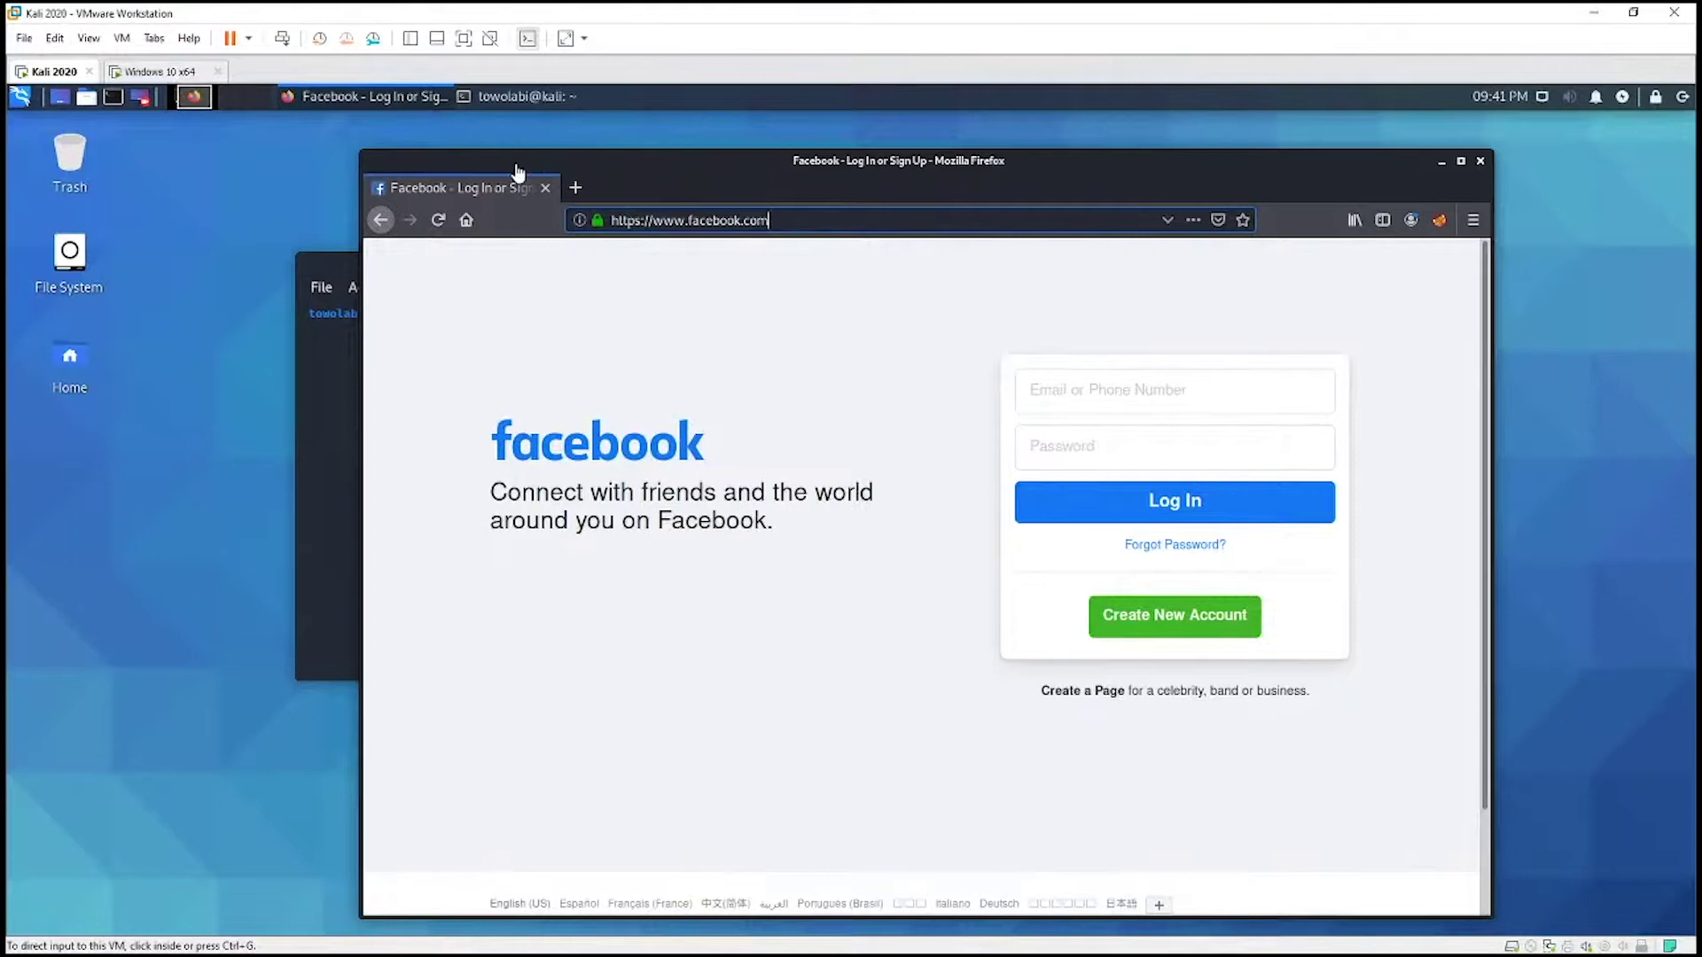
{"action": "left_click", "coordinate": [1001, 164]}
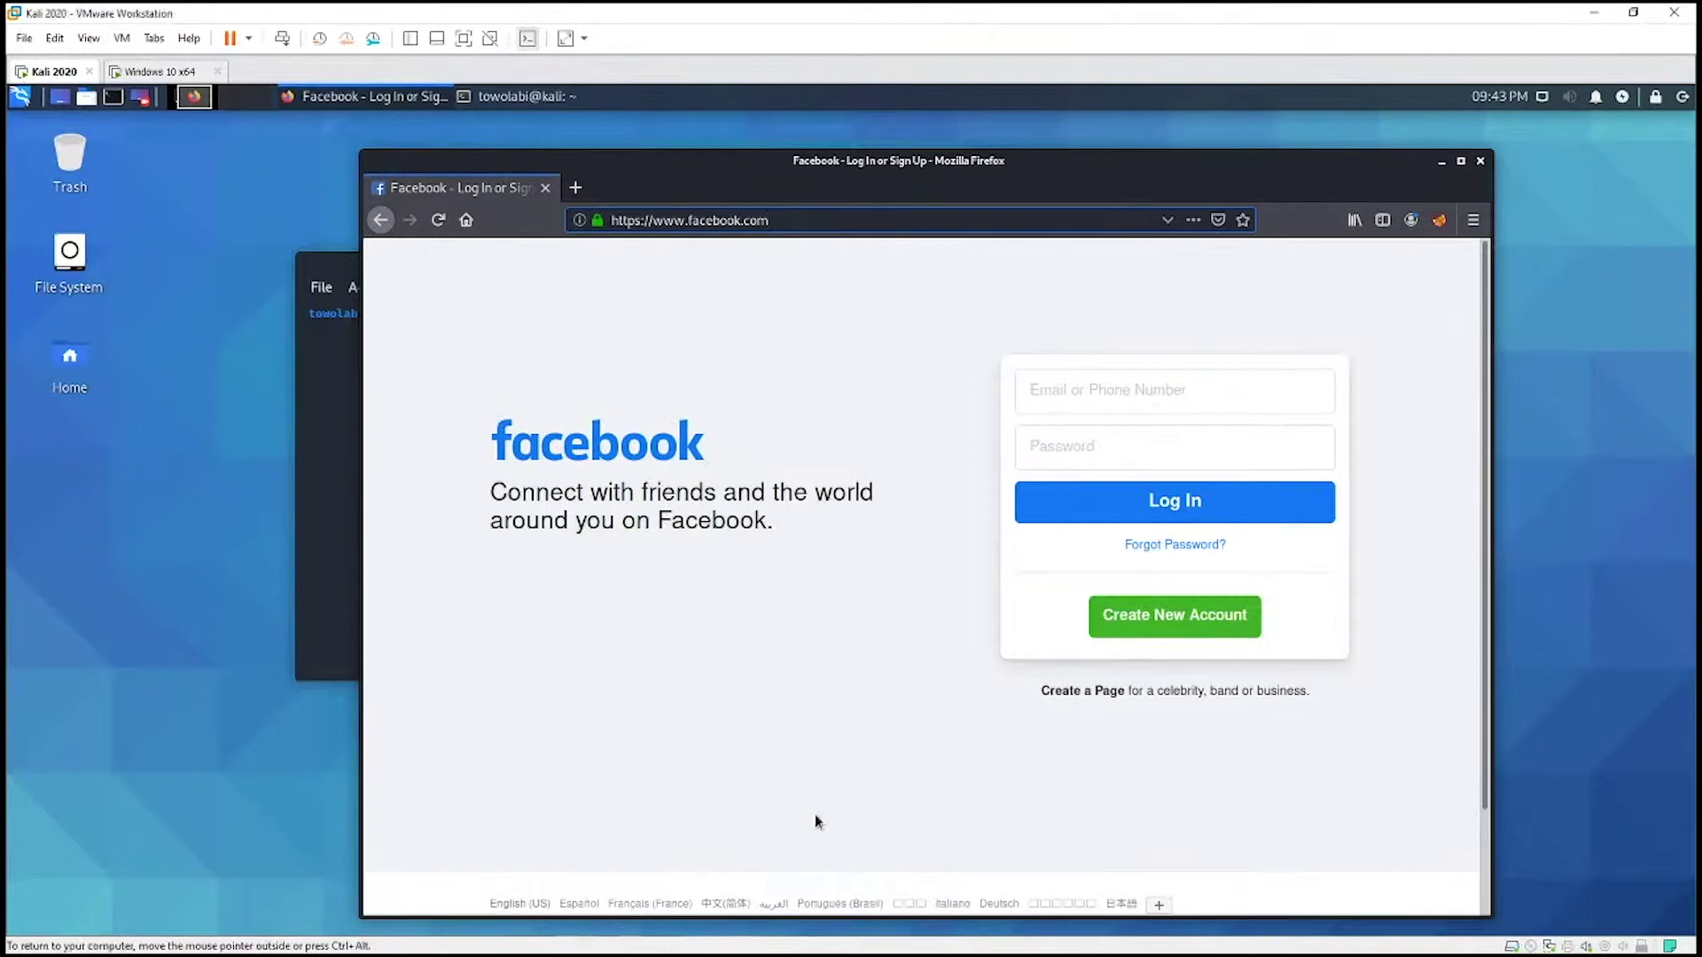
{"action": "left_click", "coordinate": [824, 789]}
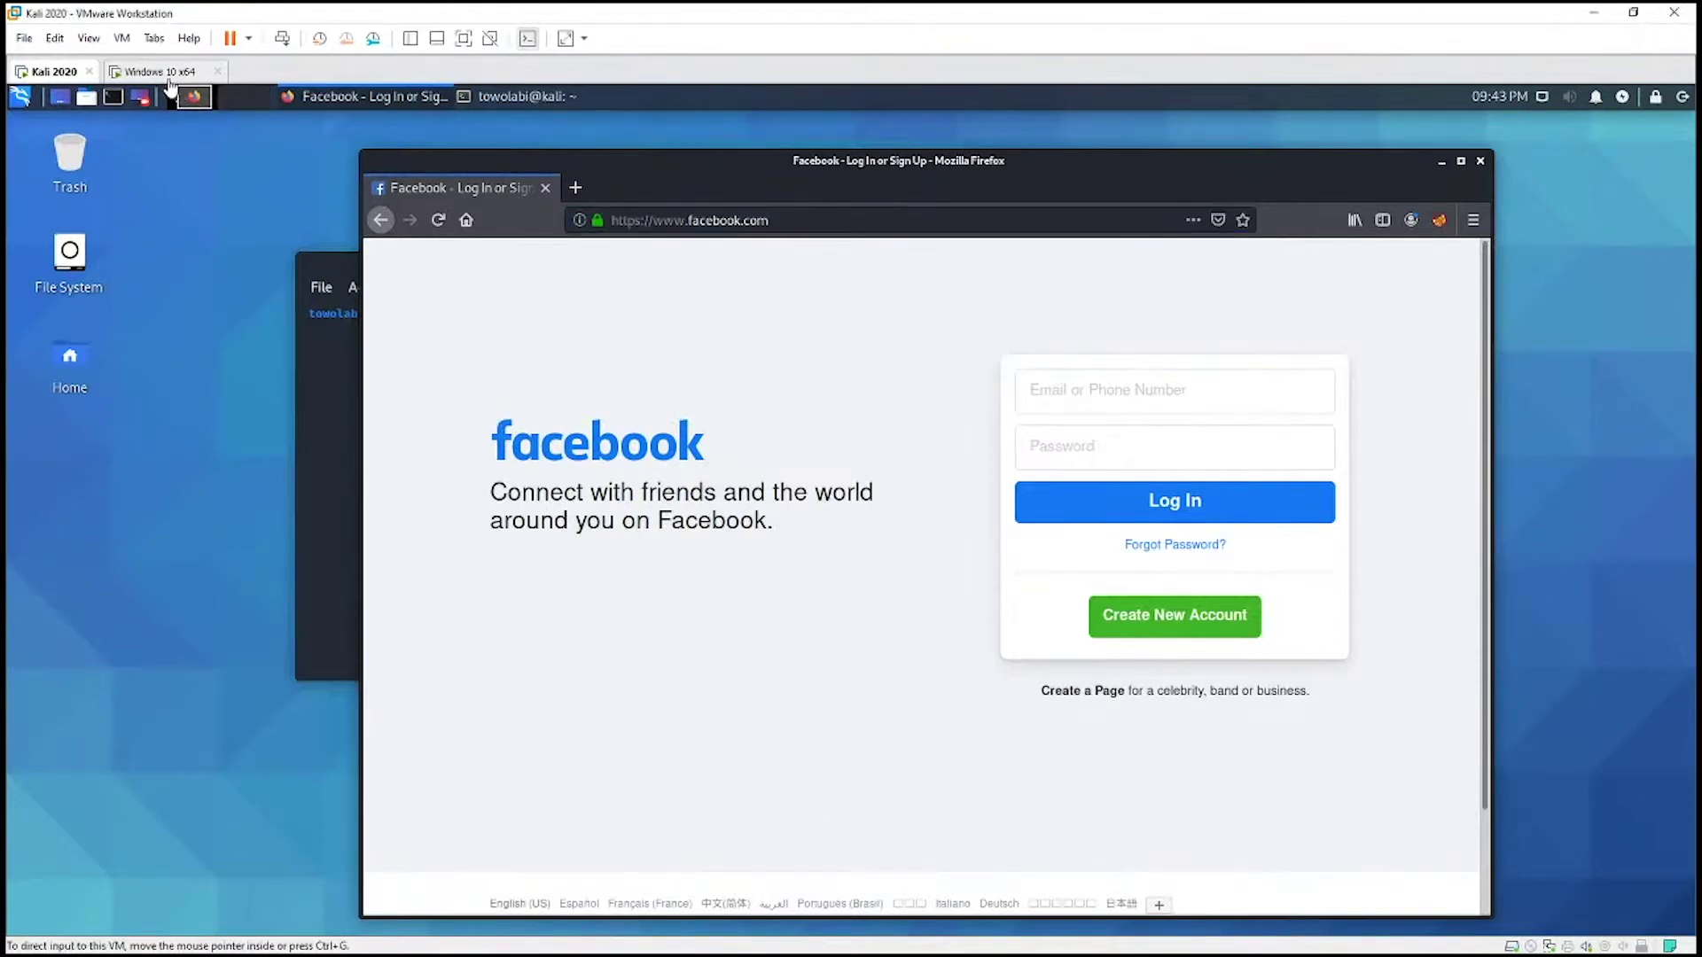
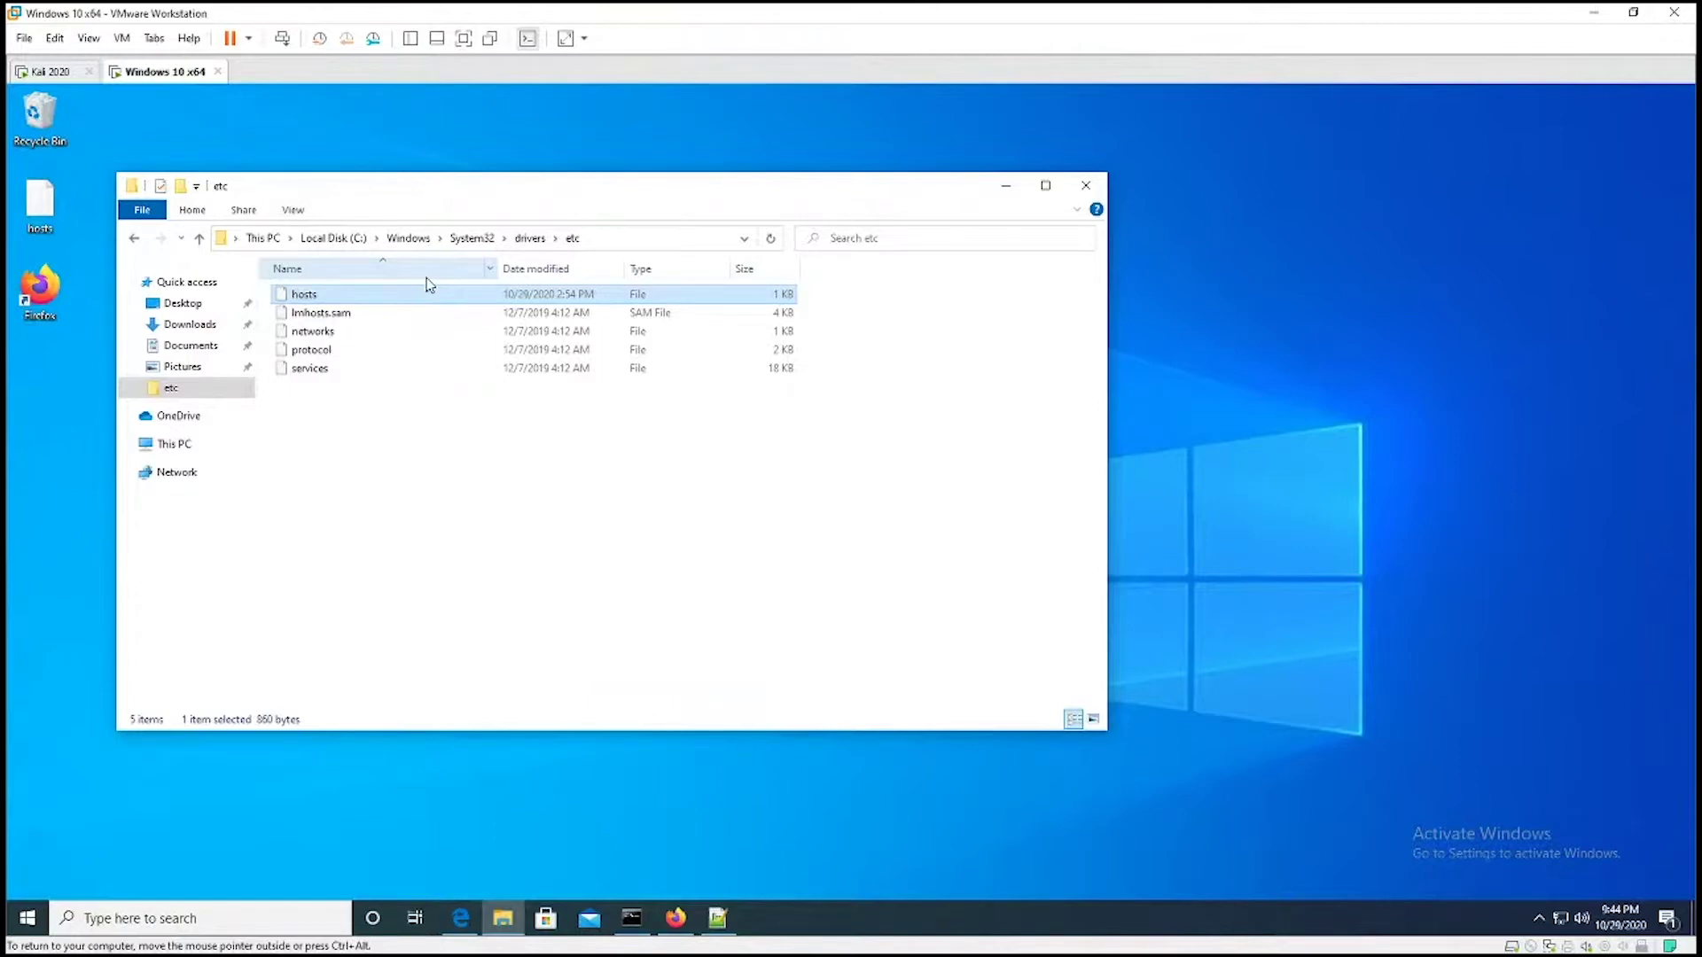
{"action": "right_click", "coordinate": [325, 297]}
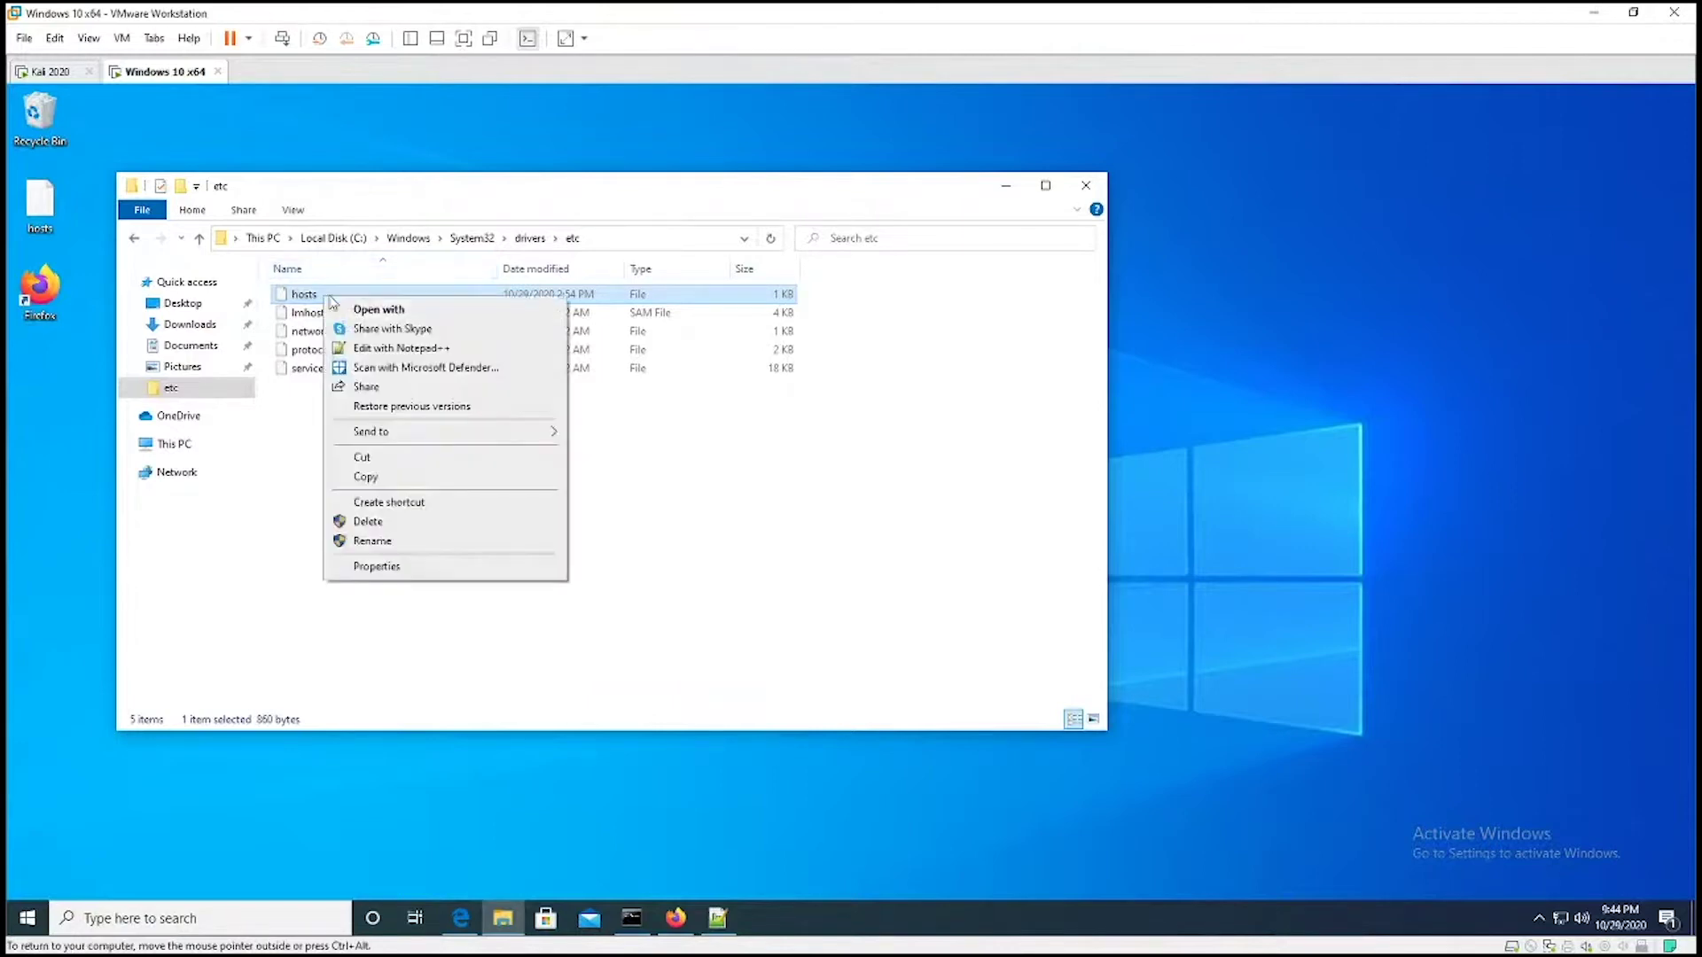
{"action": "left_click", "coordinate": [384, 353]}
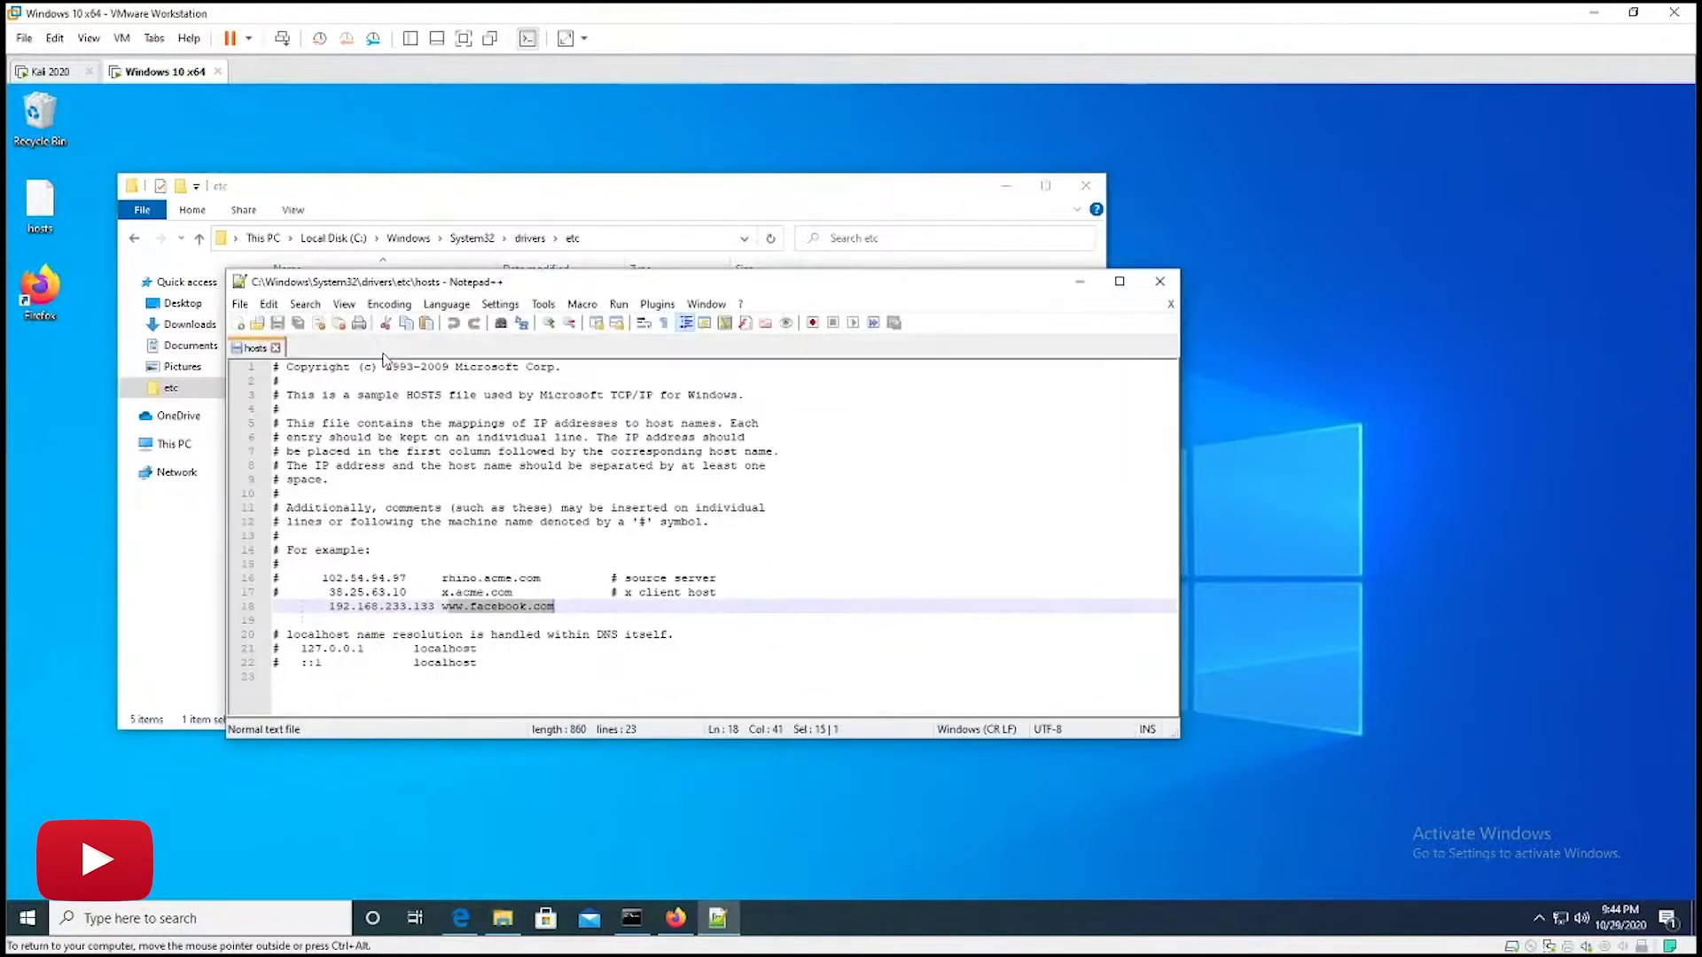
{"action": "key", "text": "Down"}
{"action": "key", "text": "Down"}
{"action": "key", "text": "Down"}
{"action": "key", "text": "Down"}
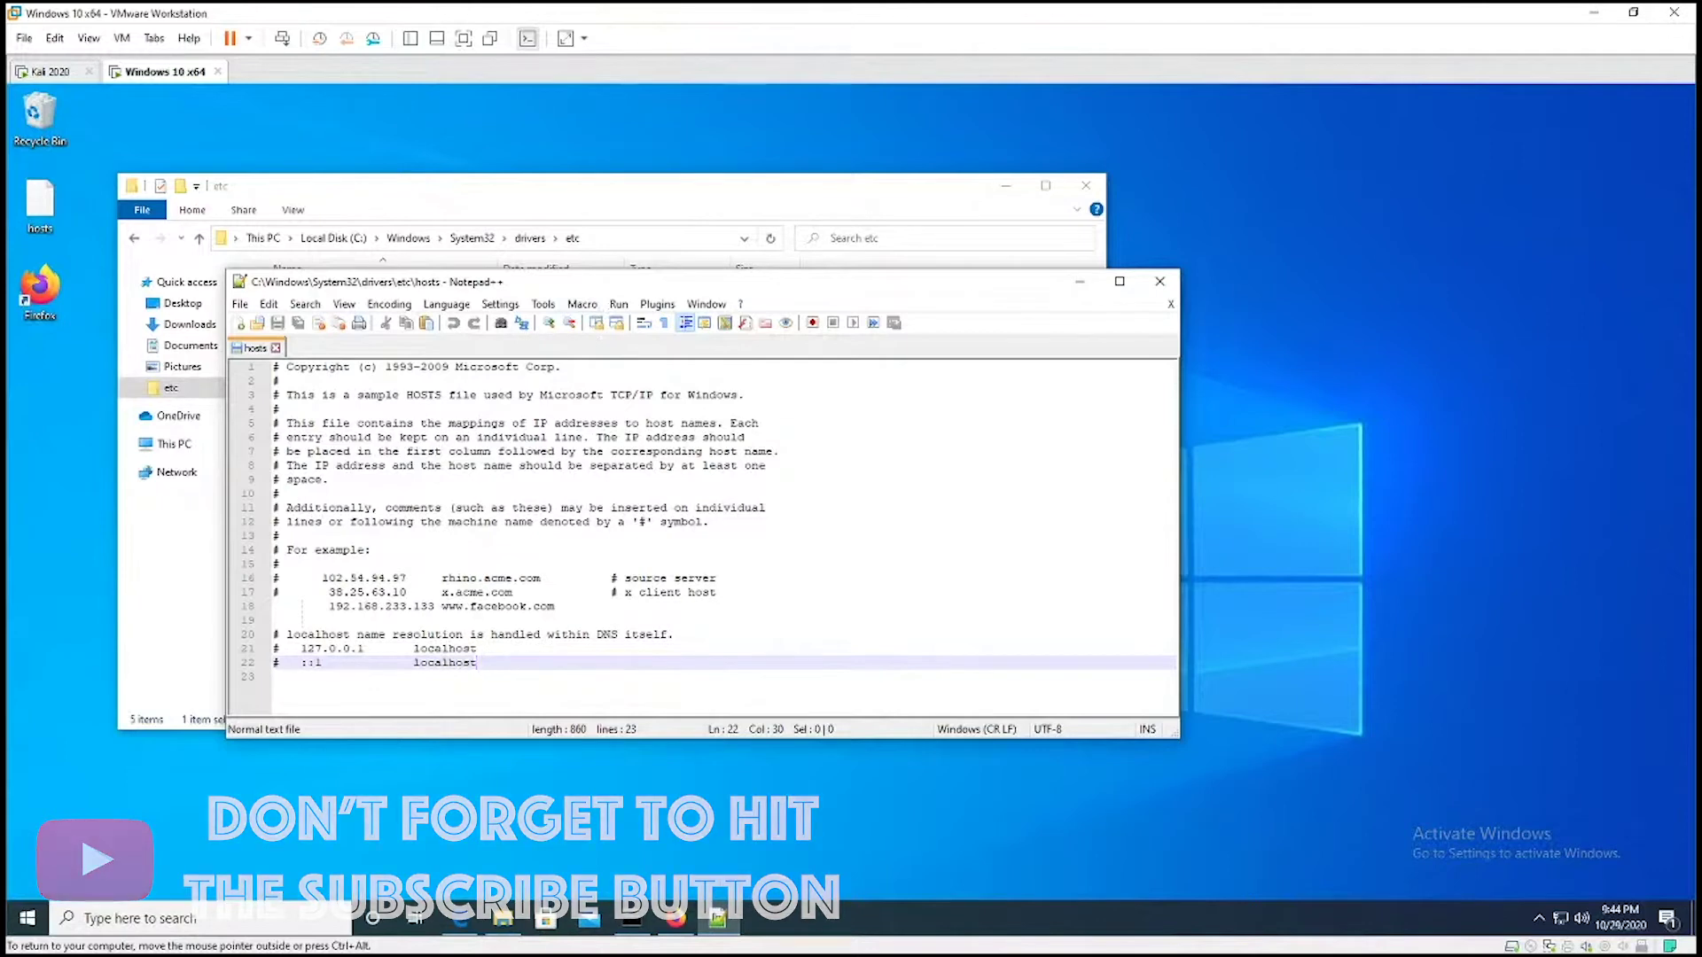
{"action": "left_click", "coordinate": [440, 606]}
{"action": "left_click_drag", "start_coordinate": [441, 606], "coordinate": [554, 606]}
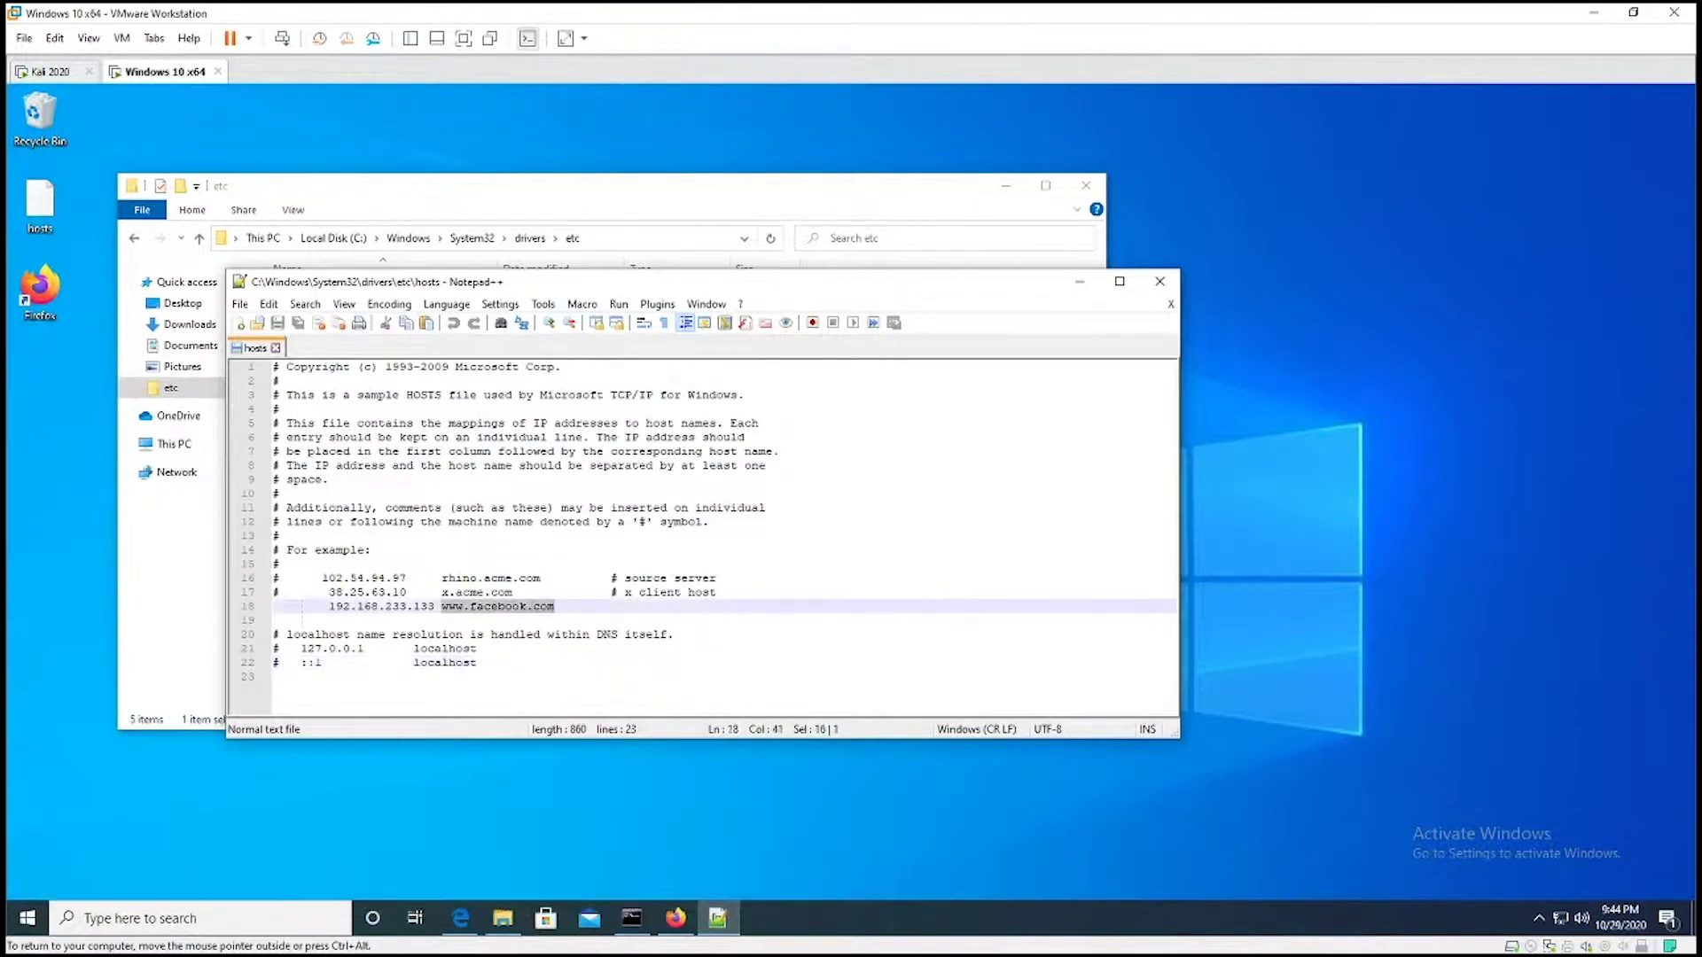
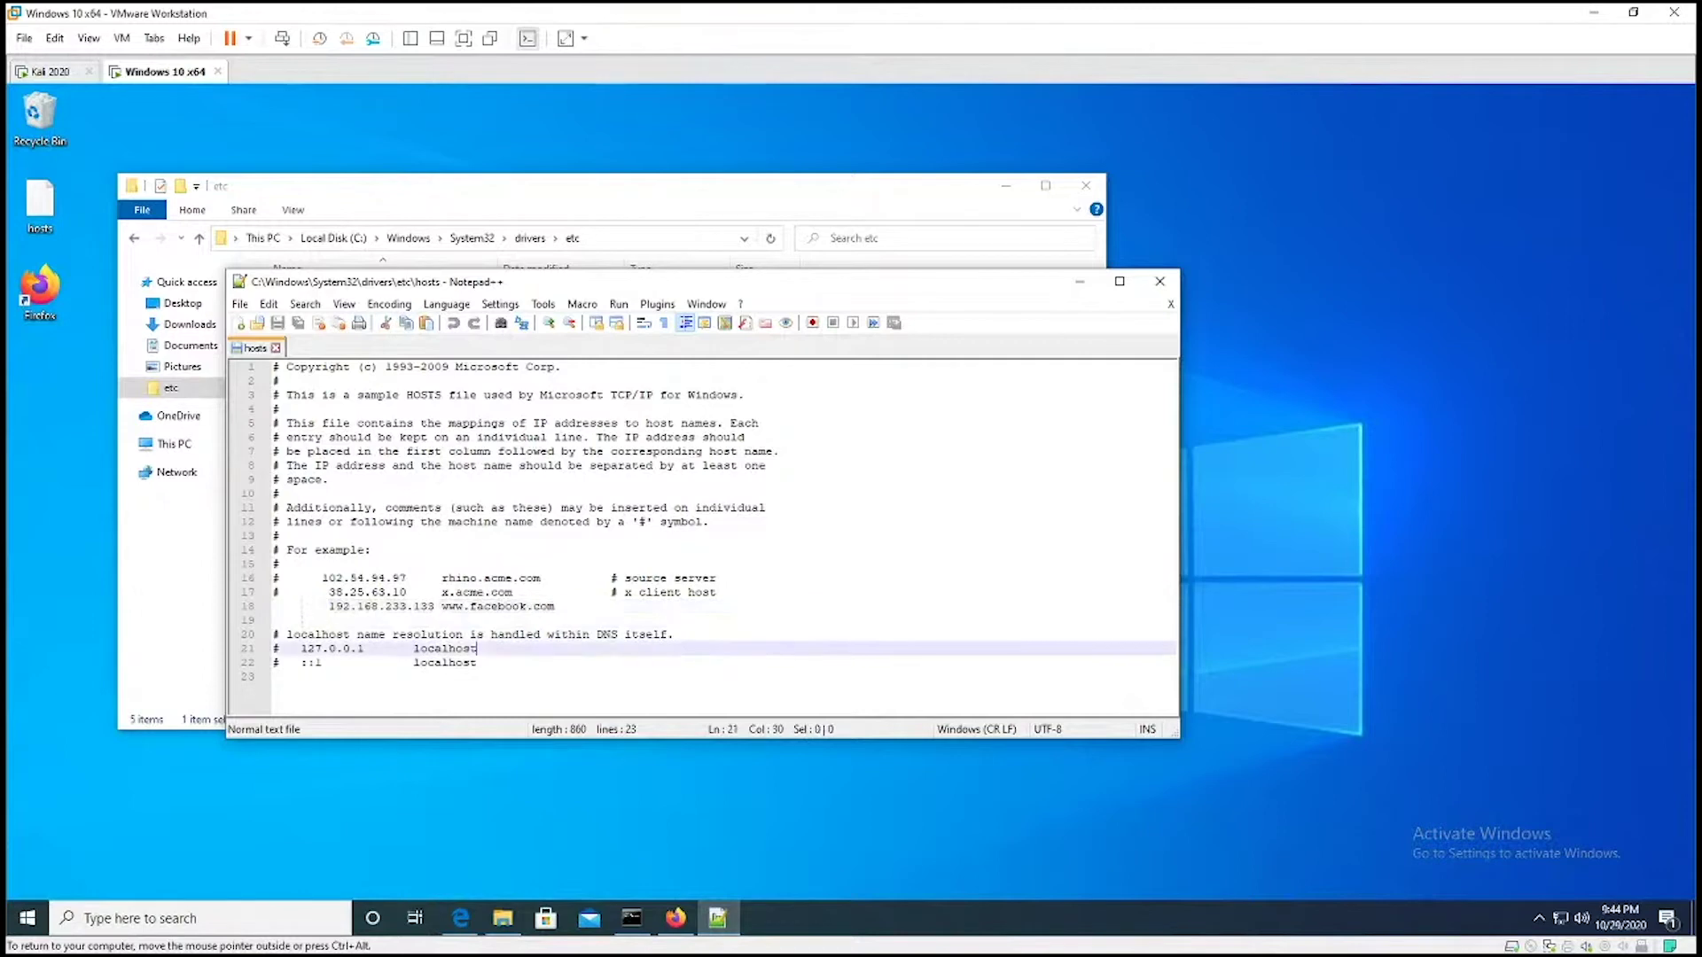
{"action": "left_click_drag", "start_coordinate": [554, 606], "coordinate": [357, 606]}
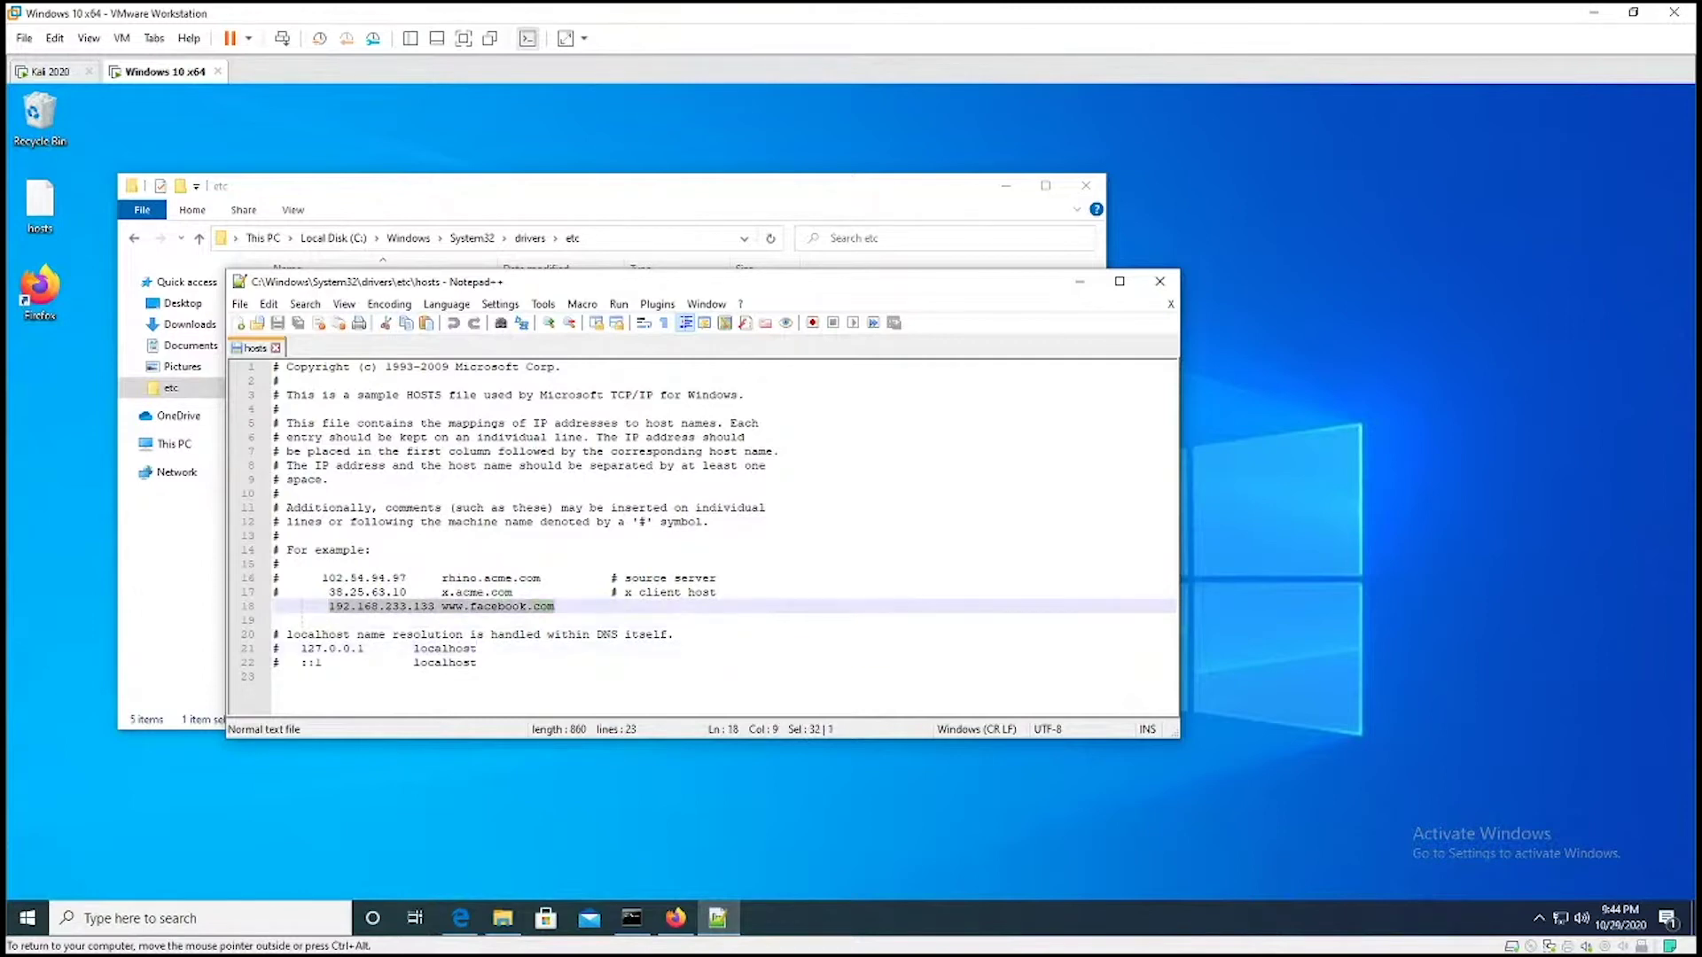
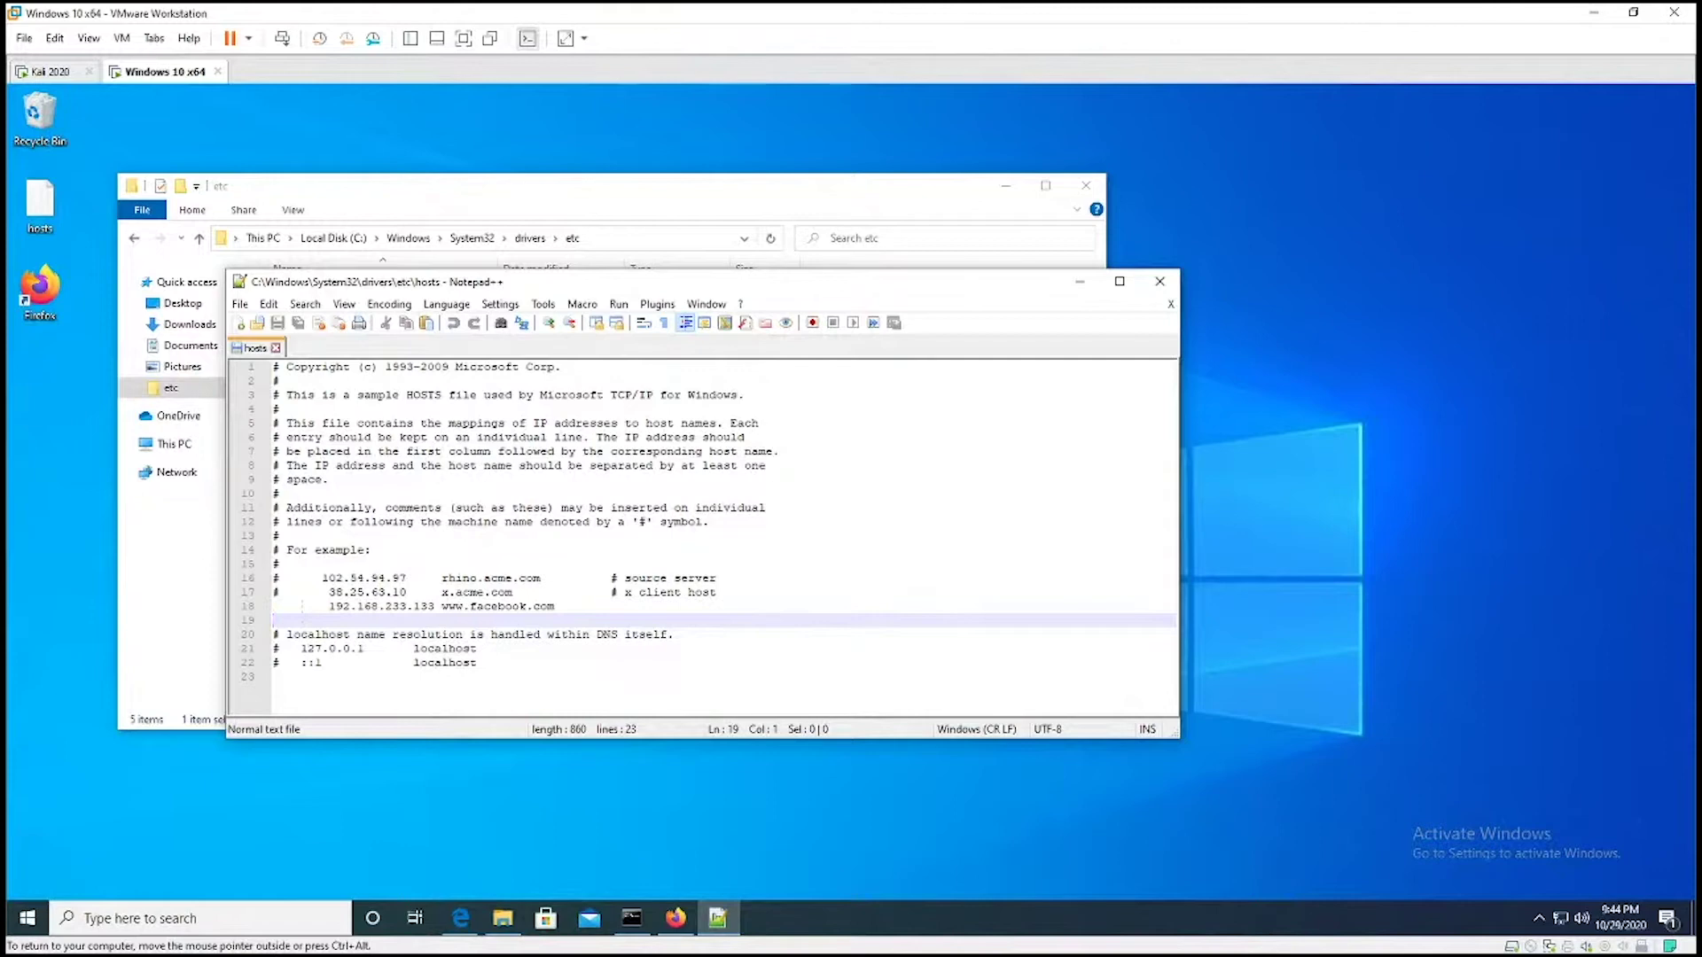
{"action": "left_click_drag", "start_coordinate": [440, 606], "coordinate": [554, 607]}
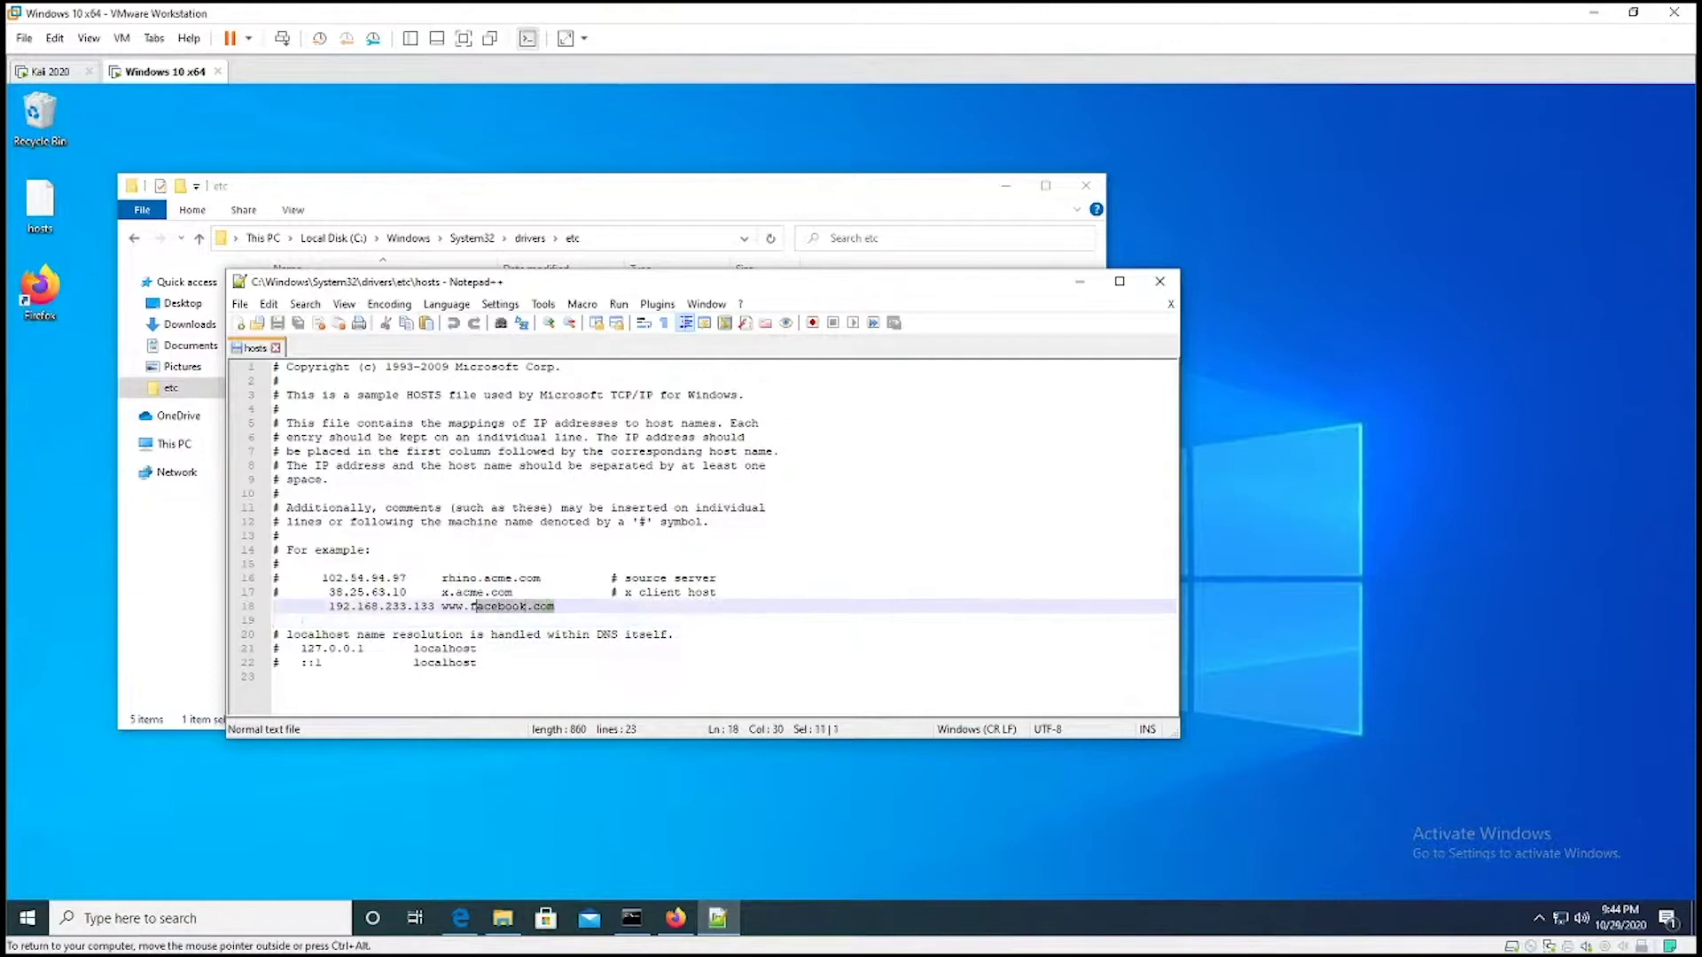
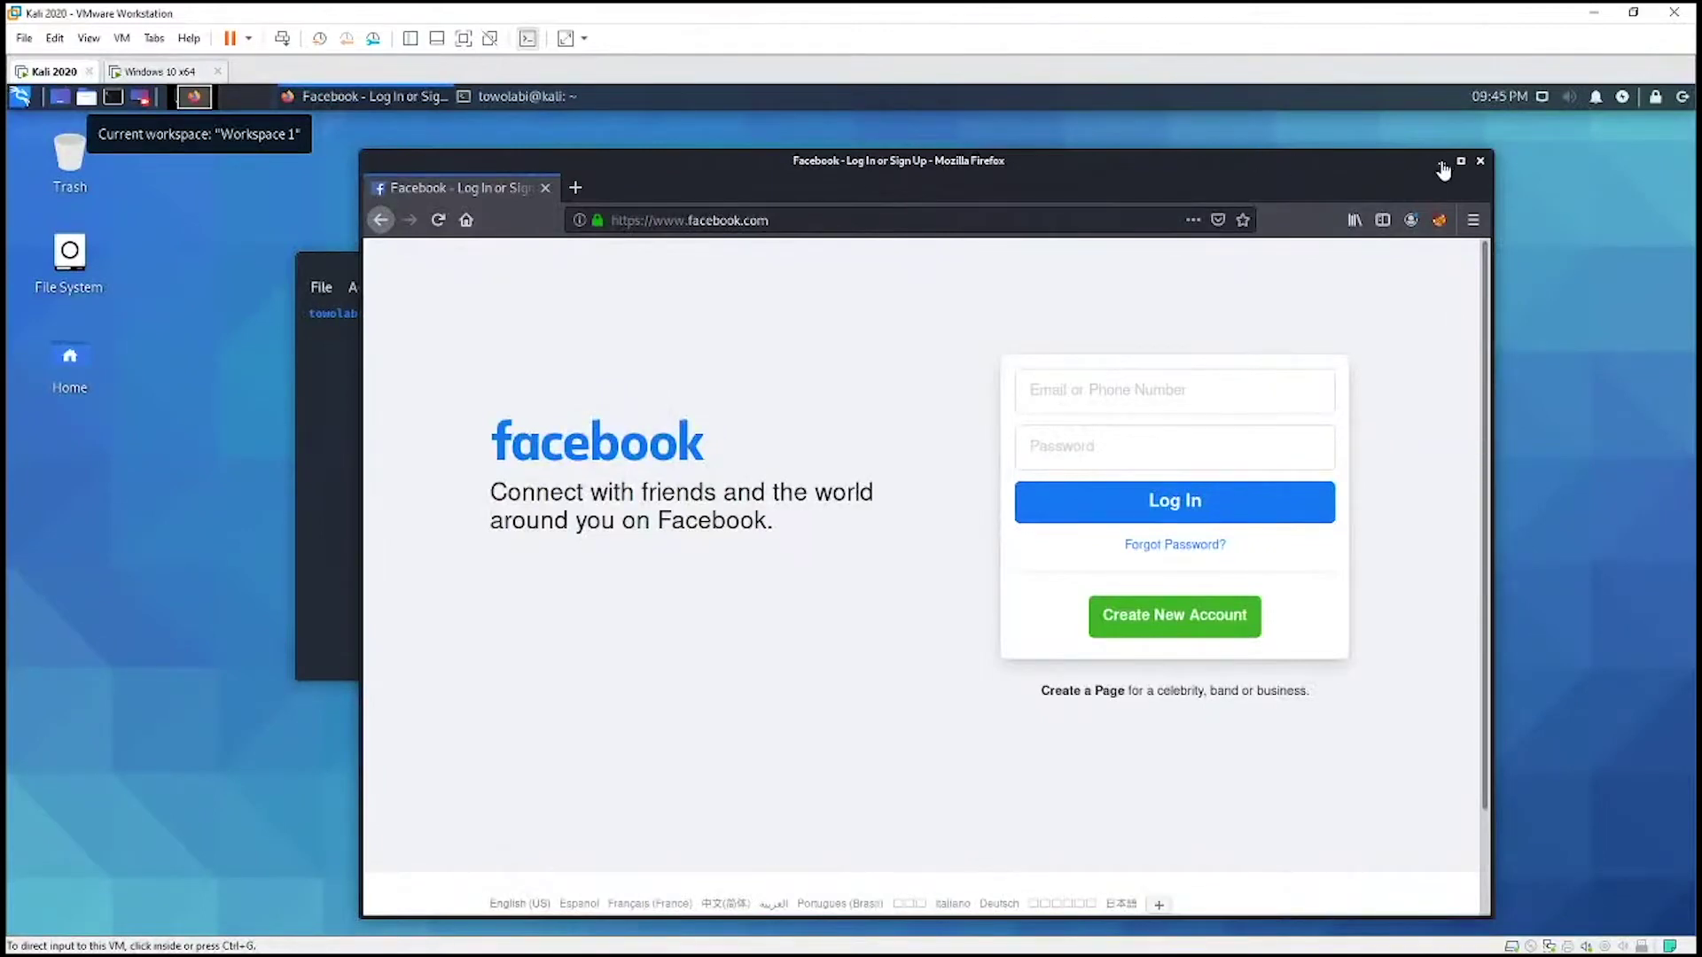
Minimize Firefox on the Kali 2020 machine and the Notepad++ and File Explorer windows on the Windows 10 x64 machine
{"action": "left_click", "coordinate": [1443, 167]}
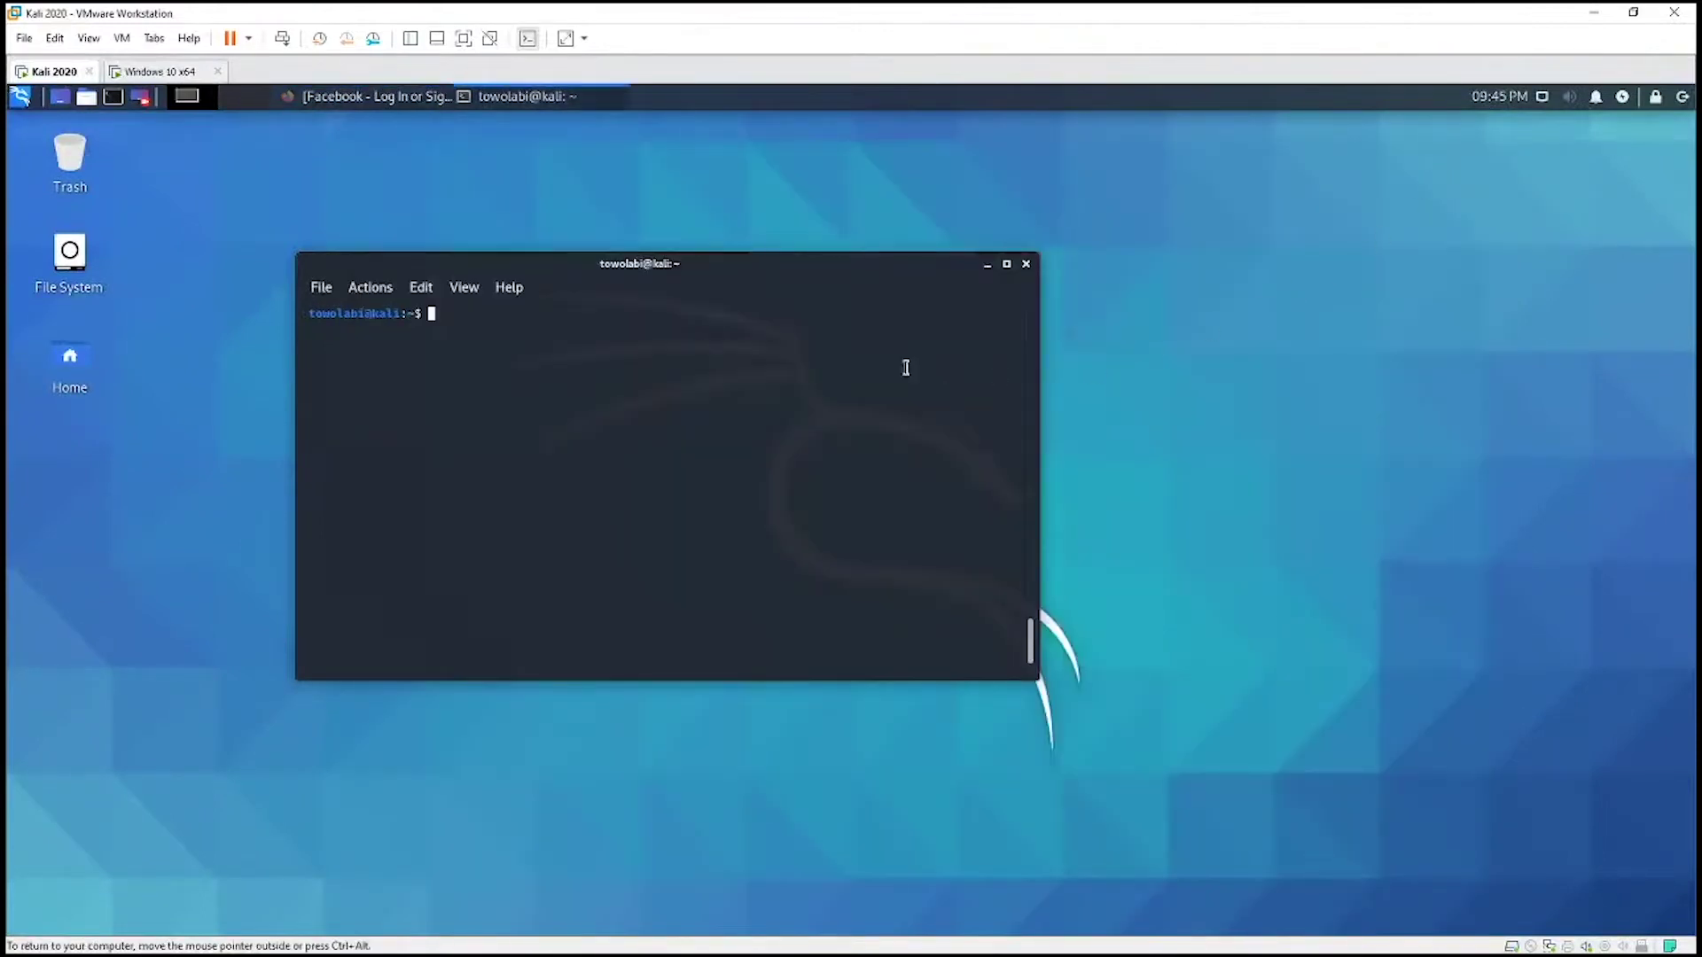
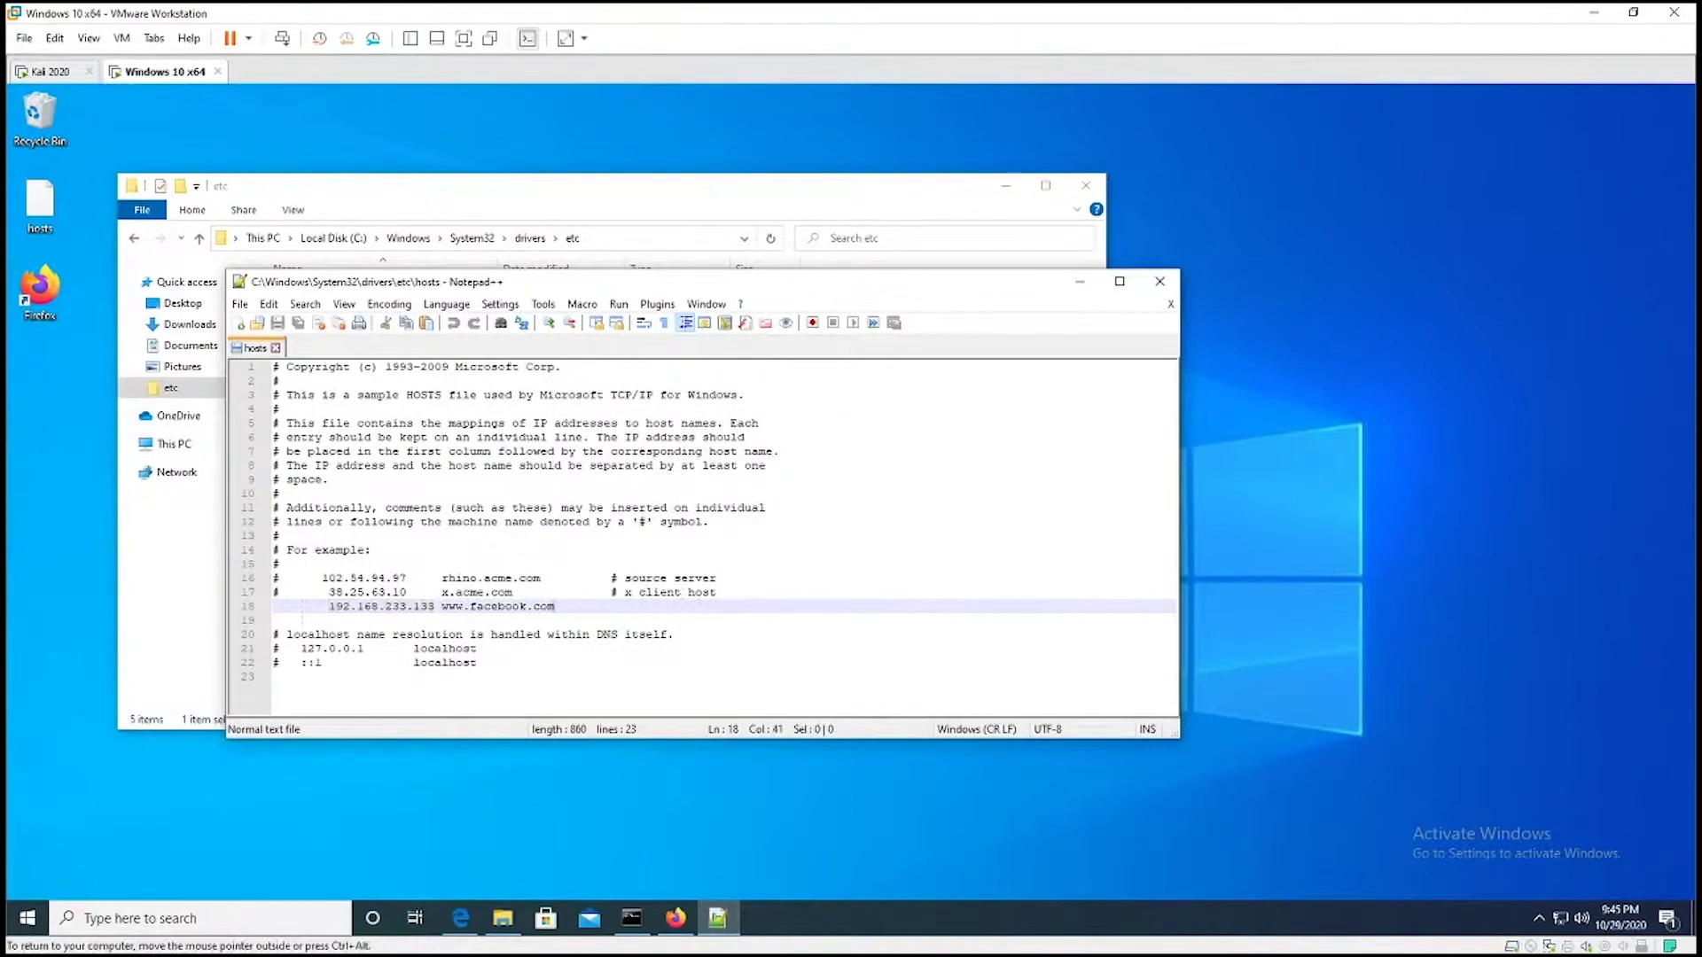
{"action": "left_click_drag", "start_coordinate": [555, 606], "coordinate": [441, 606]}
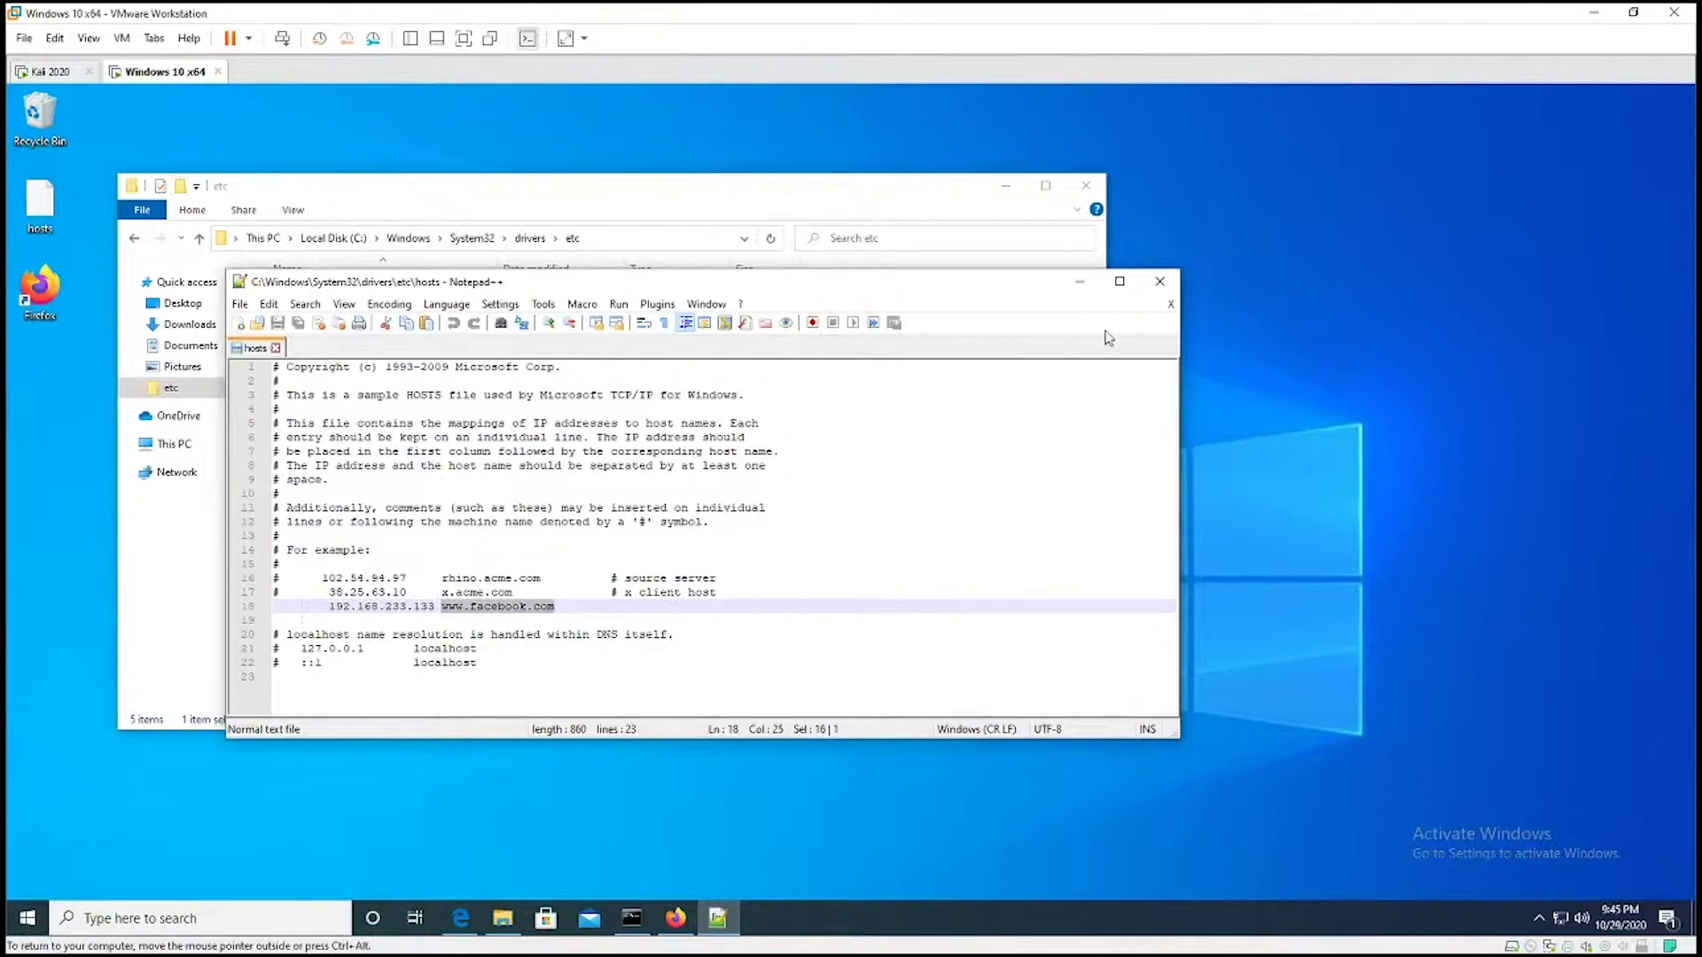
{"action": "left_click", "coordinate": [1078, 286]}
{"action": "left_click", "coordinate": [1005, 185]}
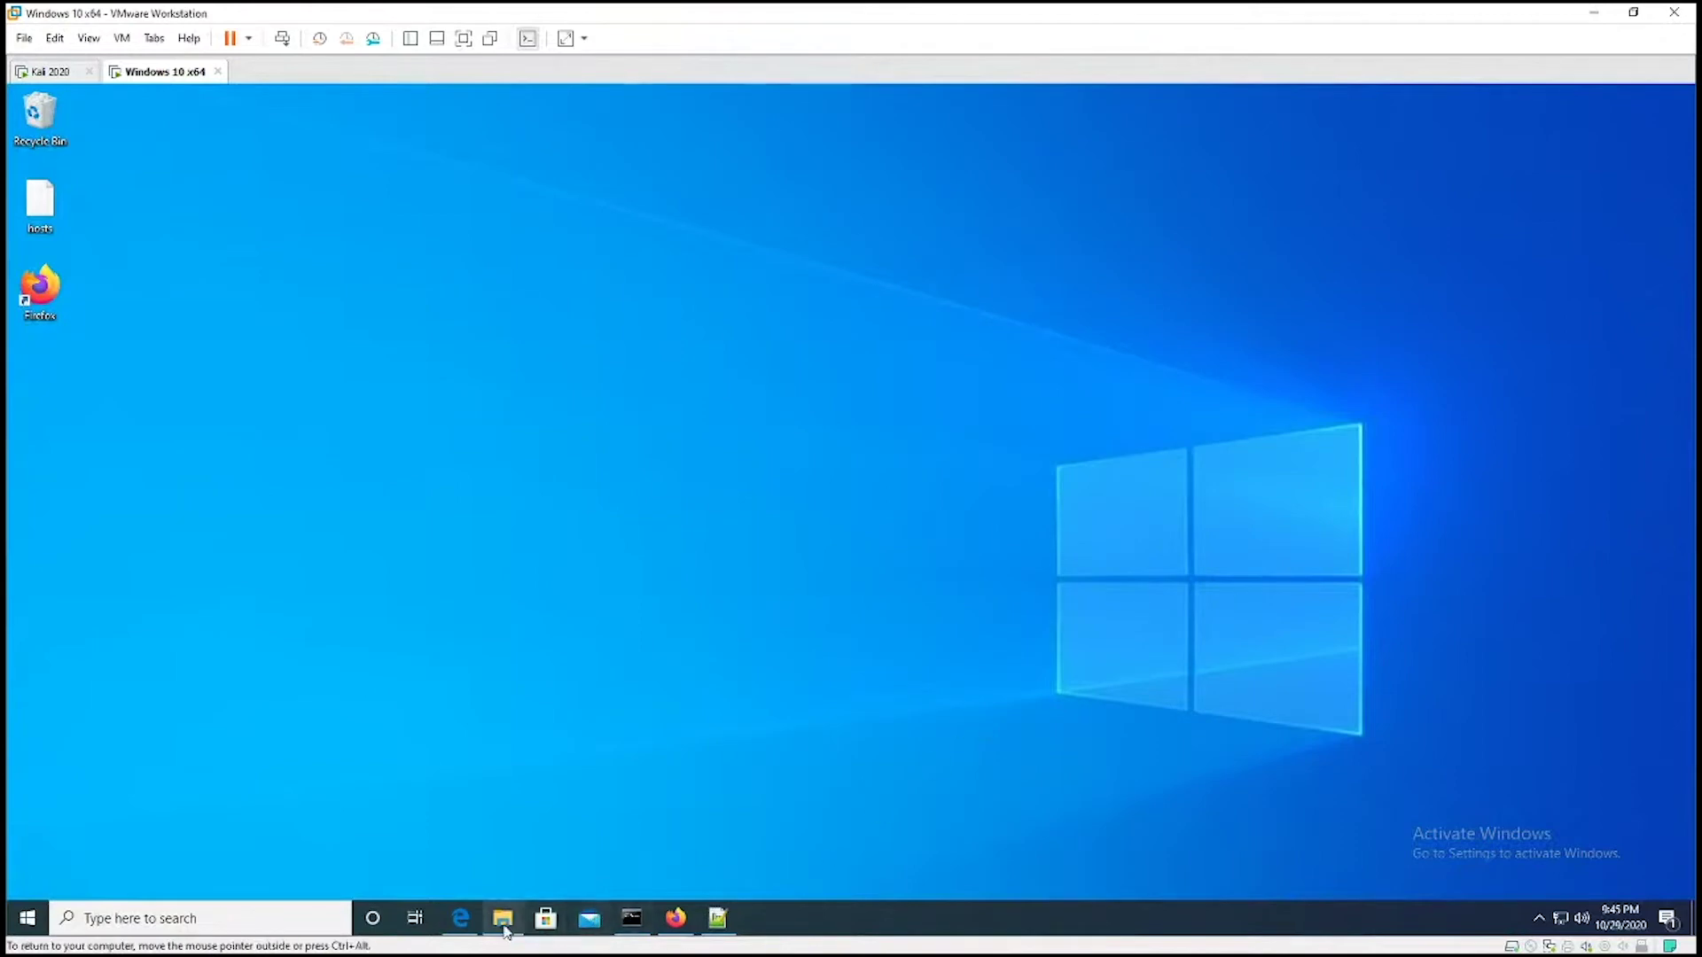
Bring up Microsoft Edge on the Windows 10 machine and go to facebook.com in a new tab
{"action": "mouse_move", "coordinate": [462, 926]}
{"action": "left_click", "coordinate": [492, 879]}
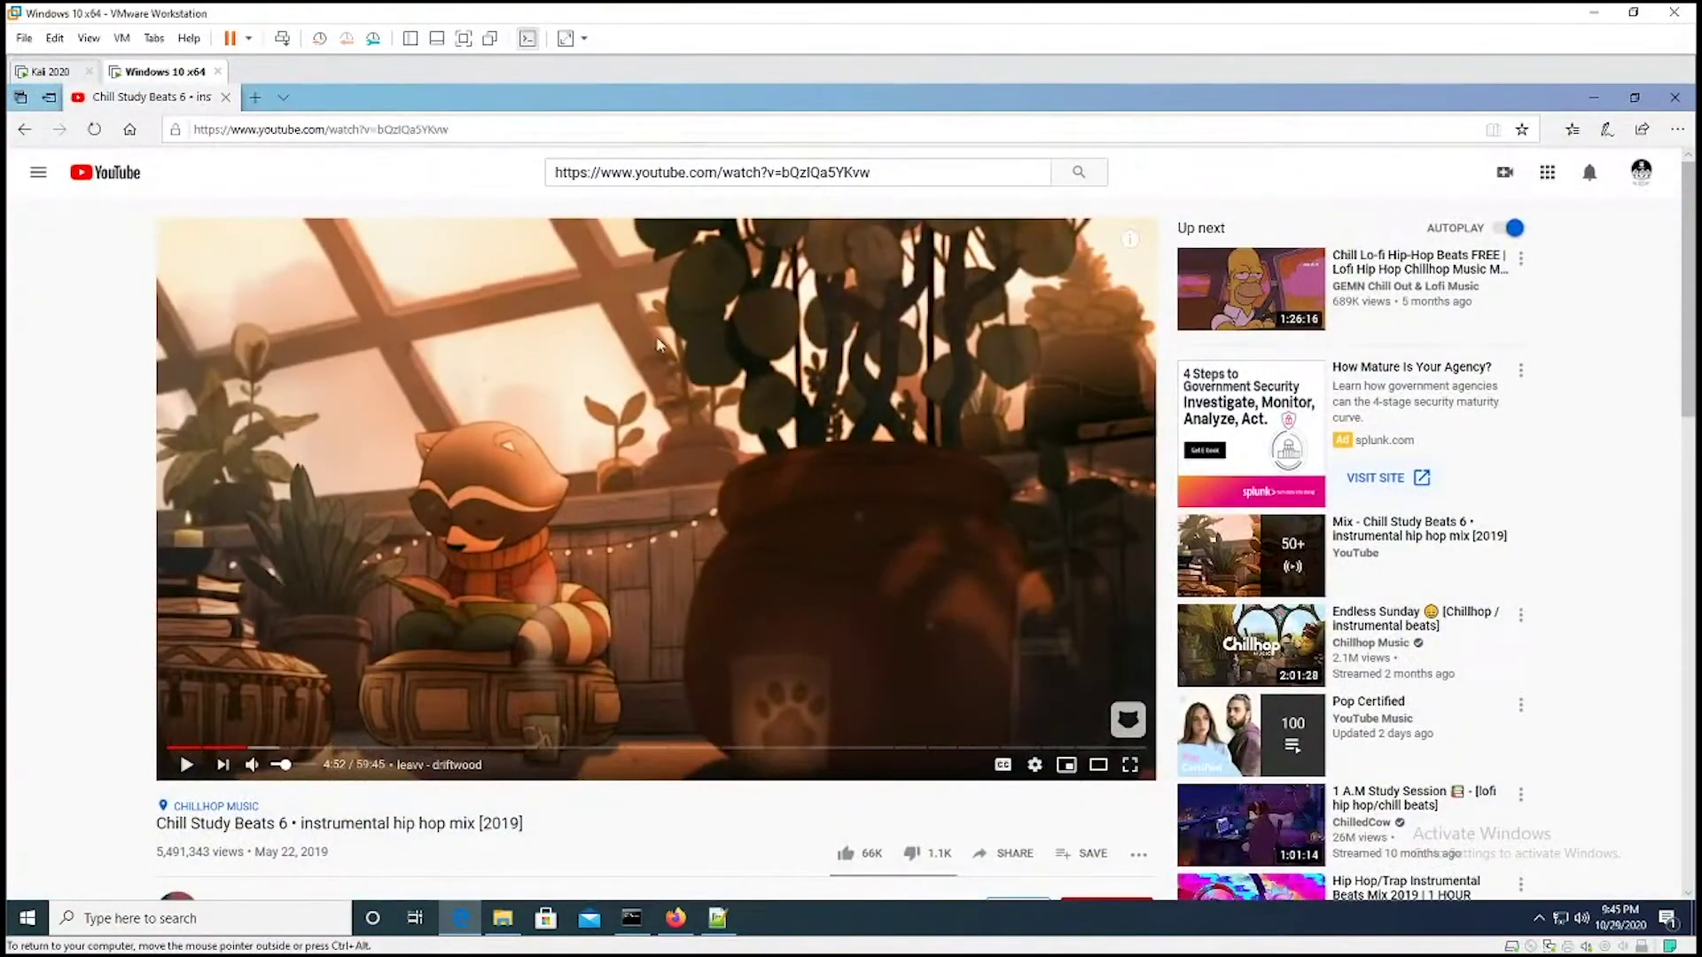
{"action": "left_click", "coordinate": [254, 98]}
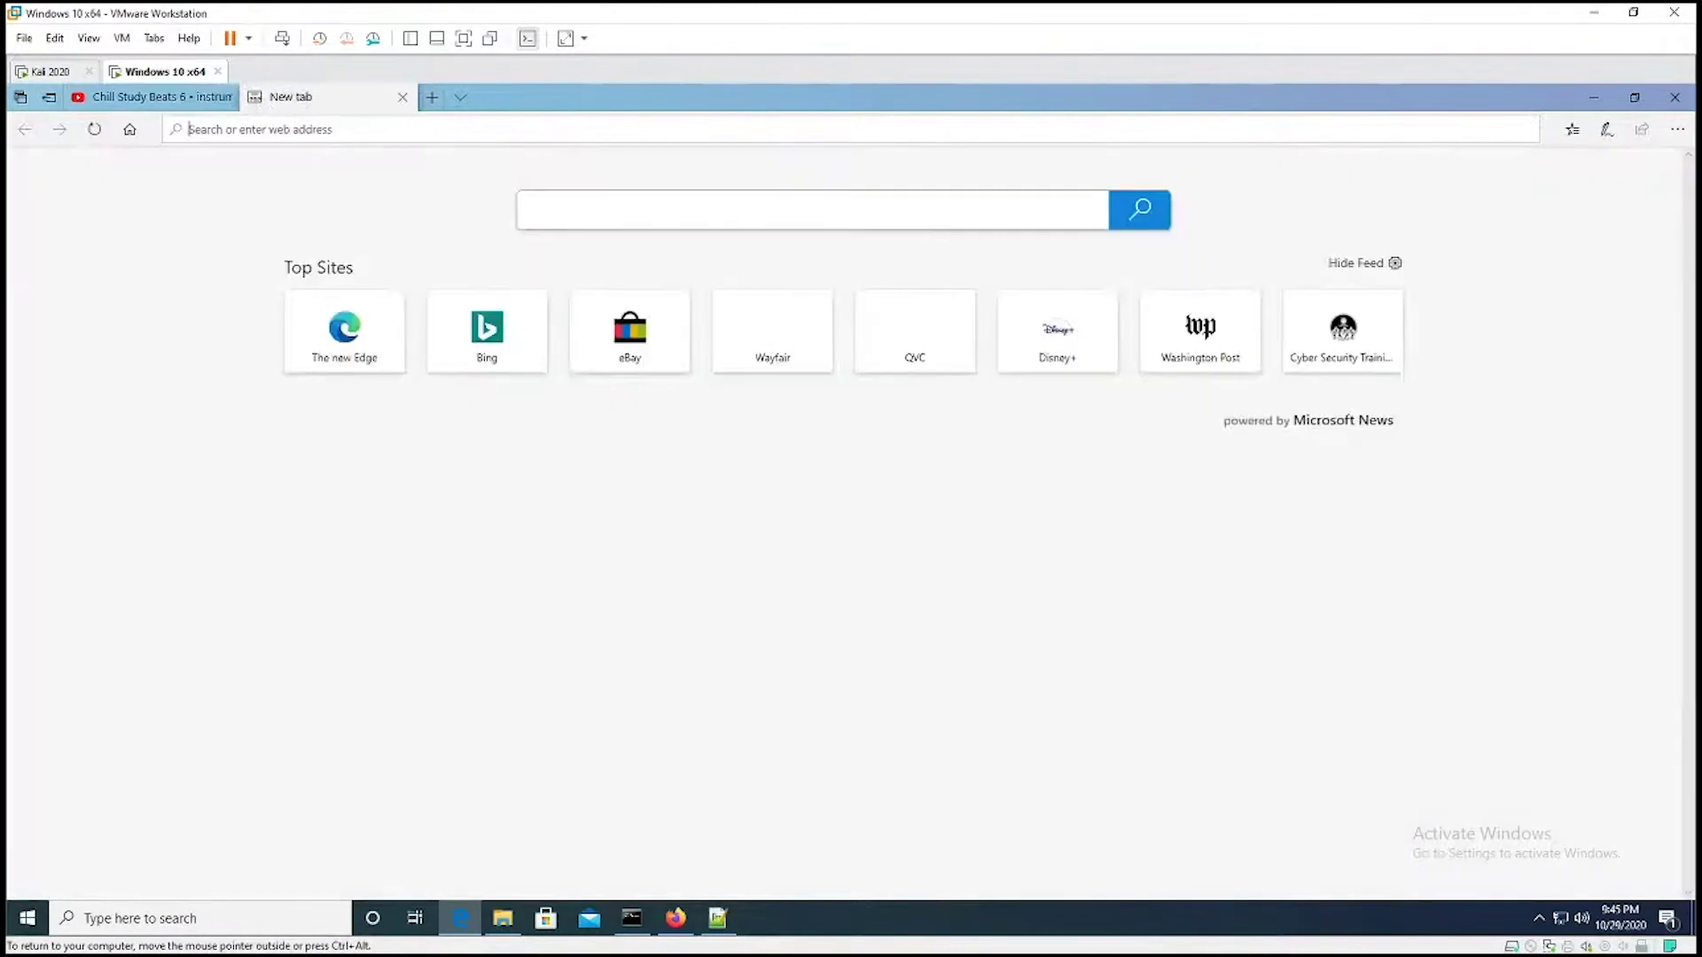
{"action": "type", "text": "facebook.c"}
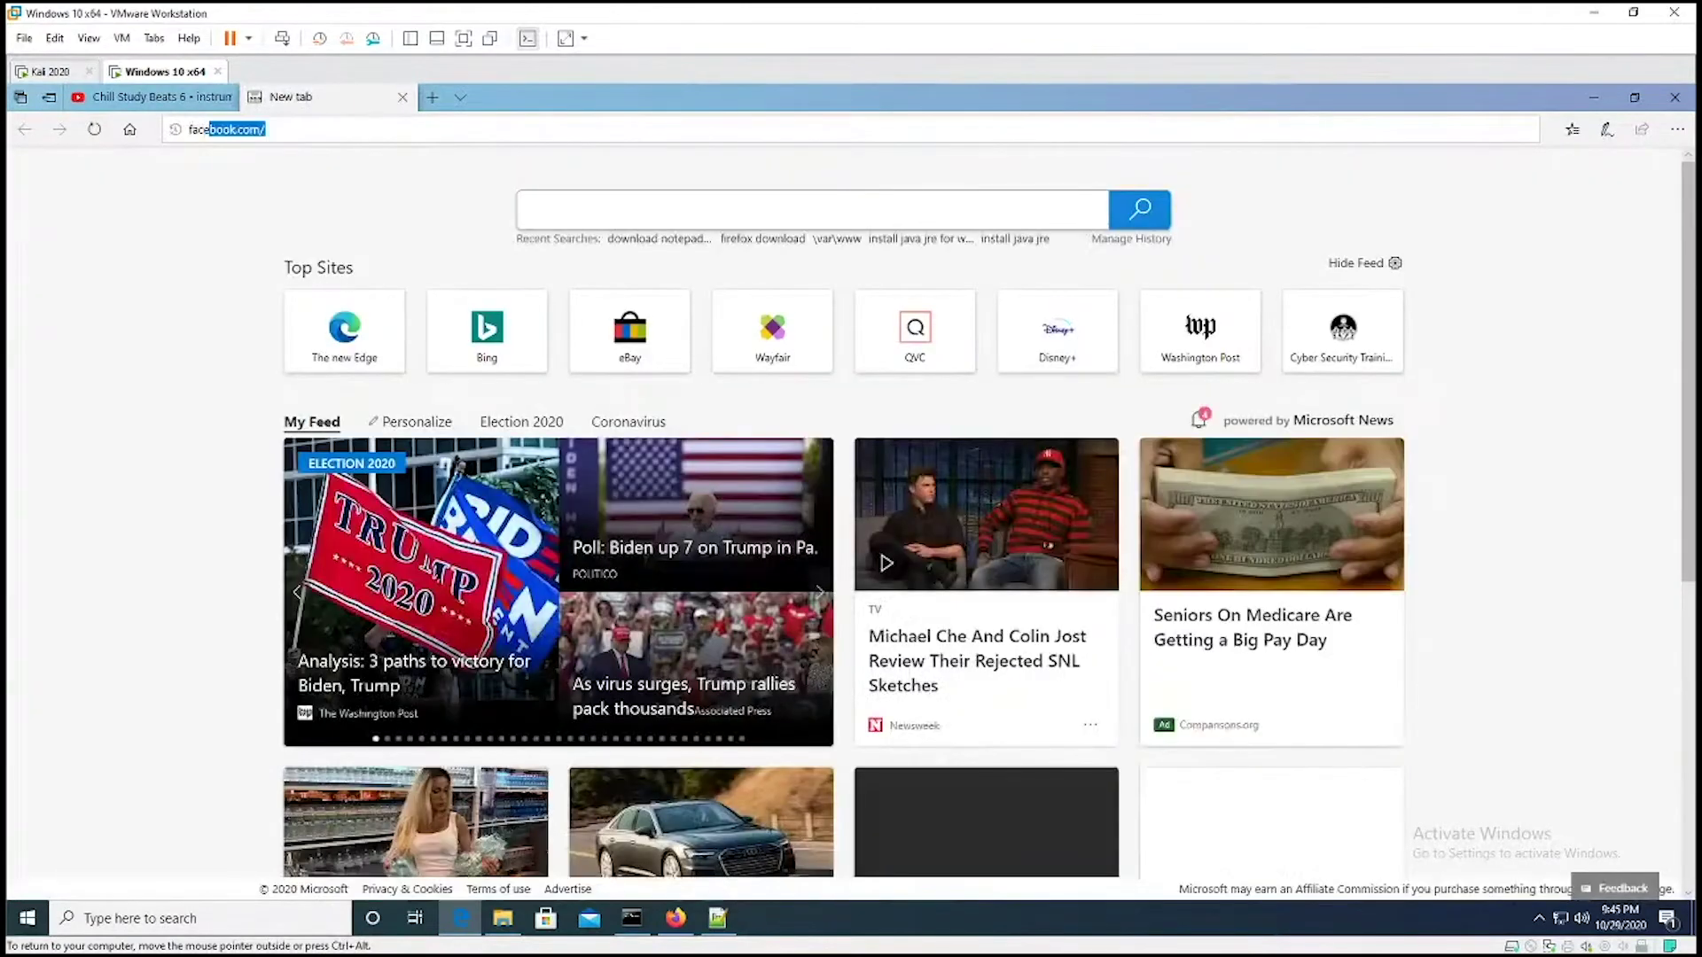
{"action": "type", "text": "om"}
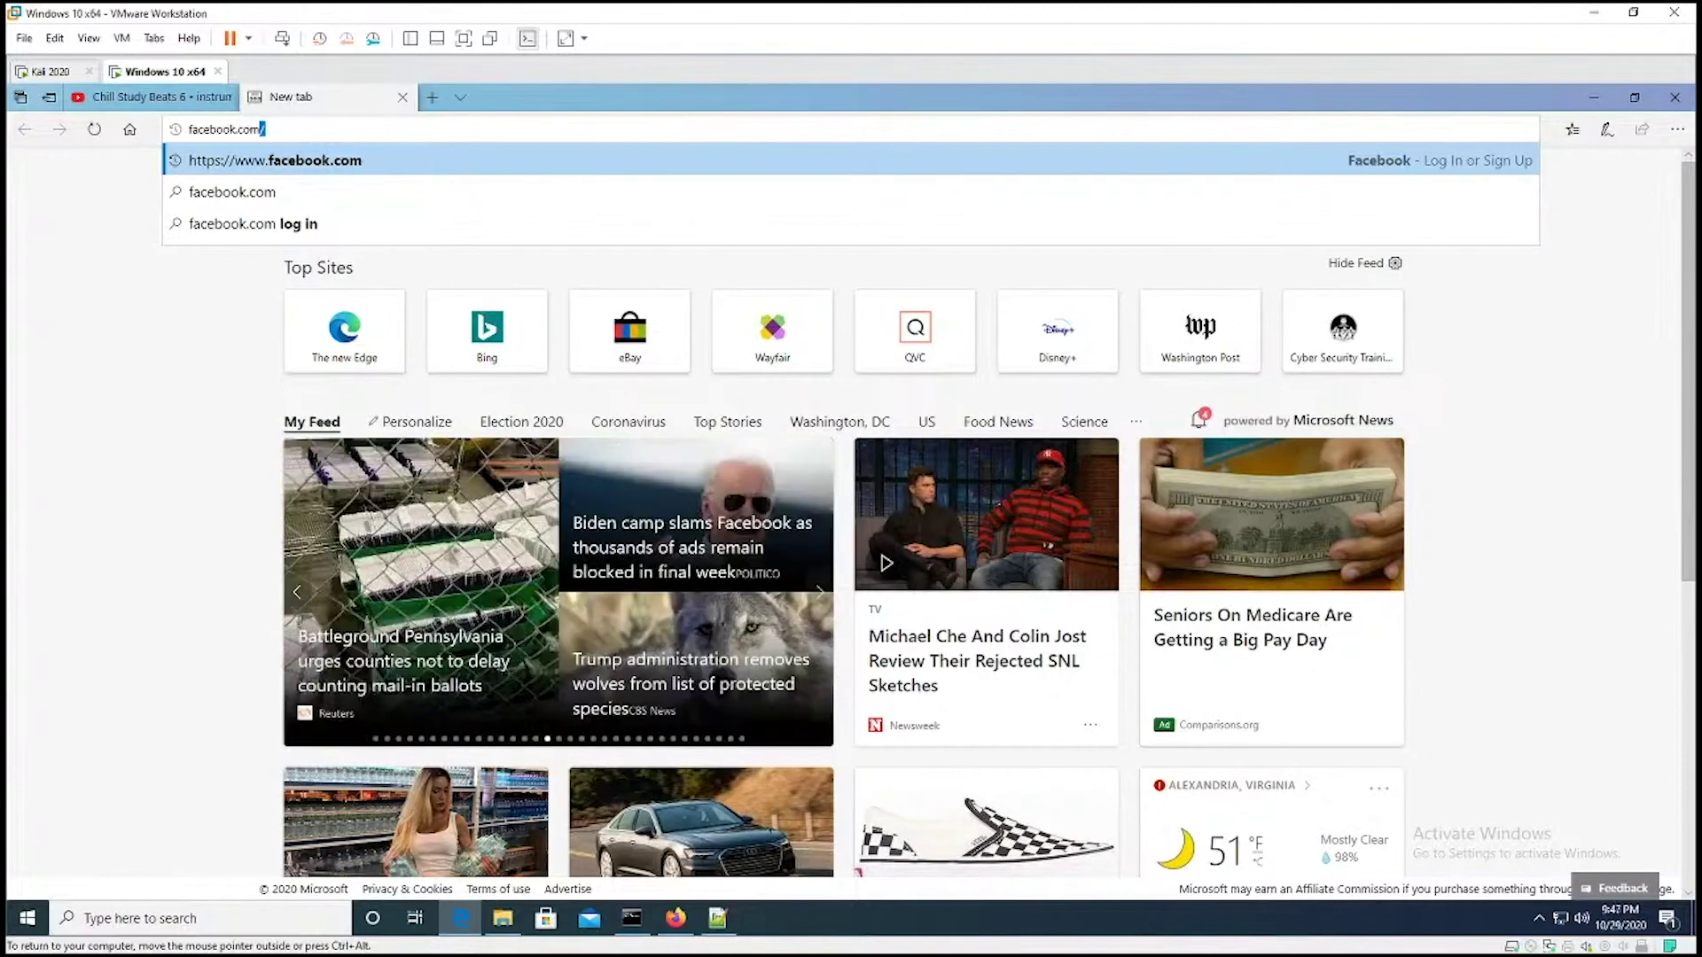
{"action": "key", "text": "Return"}
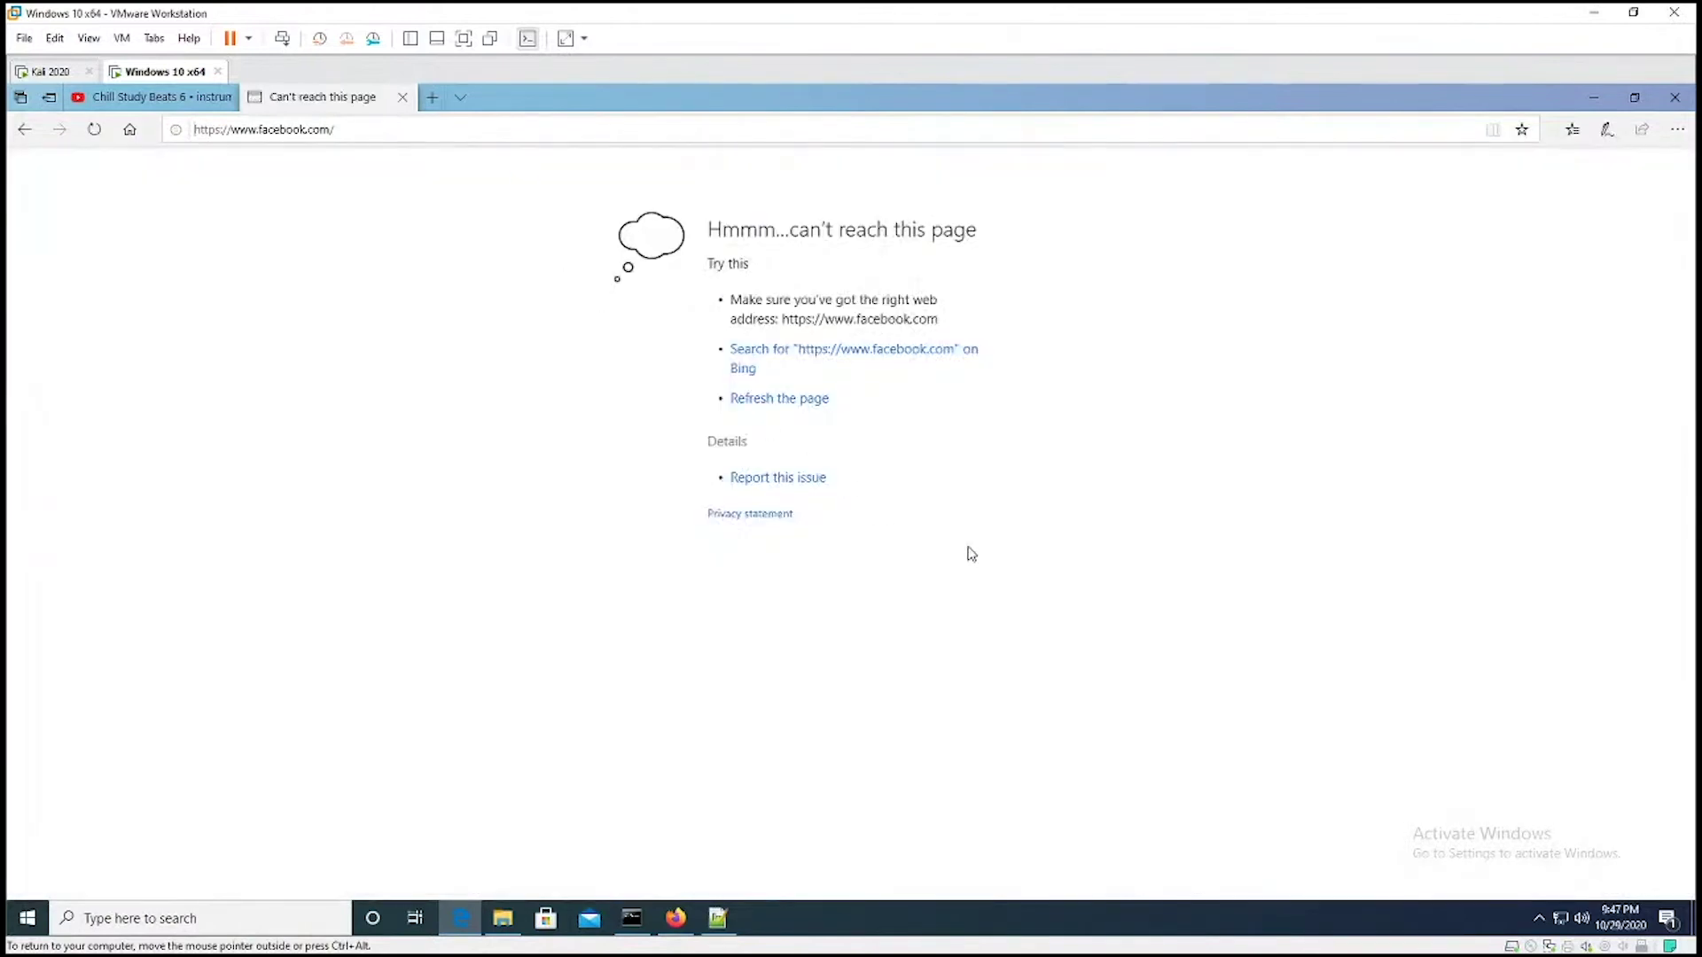
Switch to the Kali 2020 virtual machine and reposition its terminal window on the desktop
{"action": "key", "text": "ctrl+a"}
{"action": "left_click", "coordinate": [395, 387]}
{"action": "left_click", "coordinate": [50, 70]}
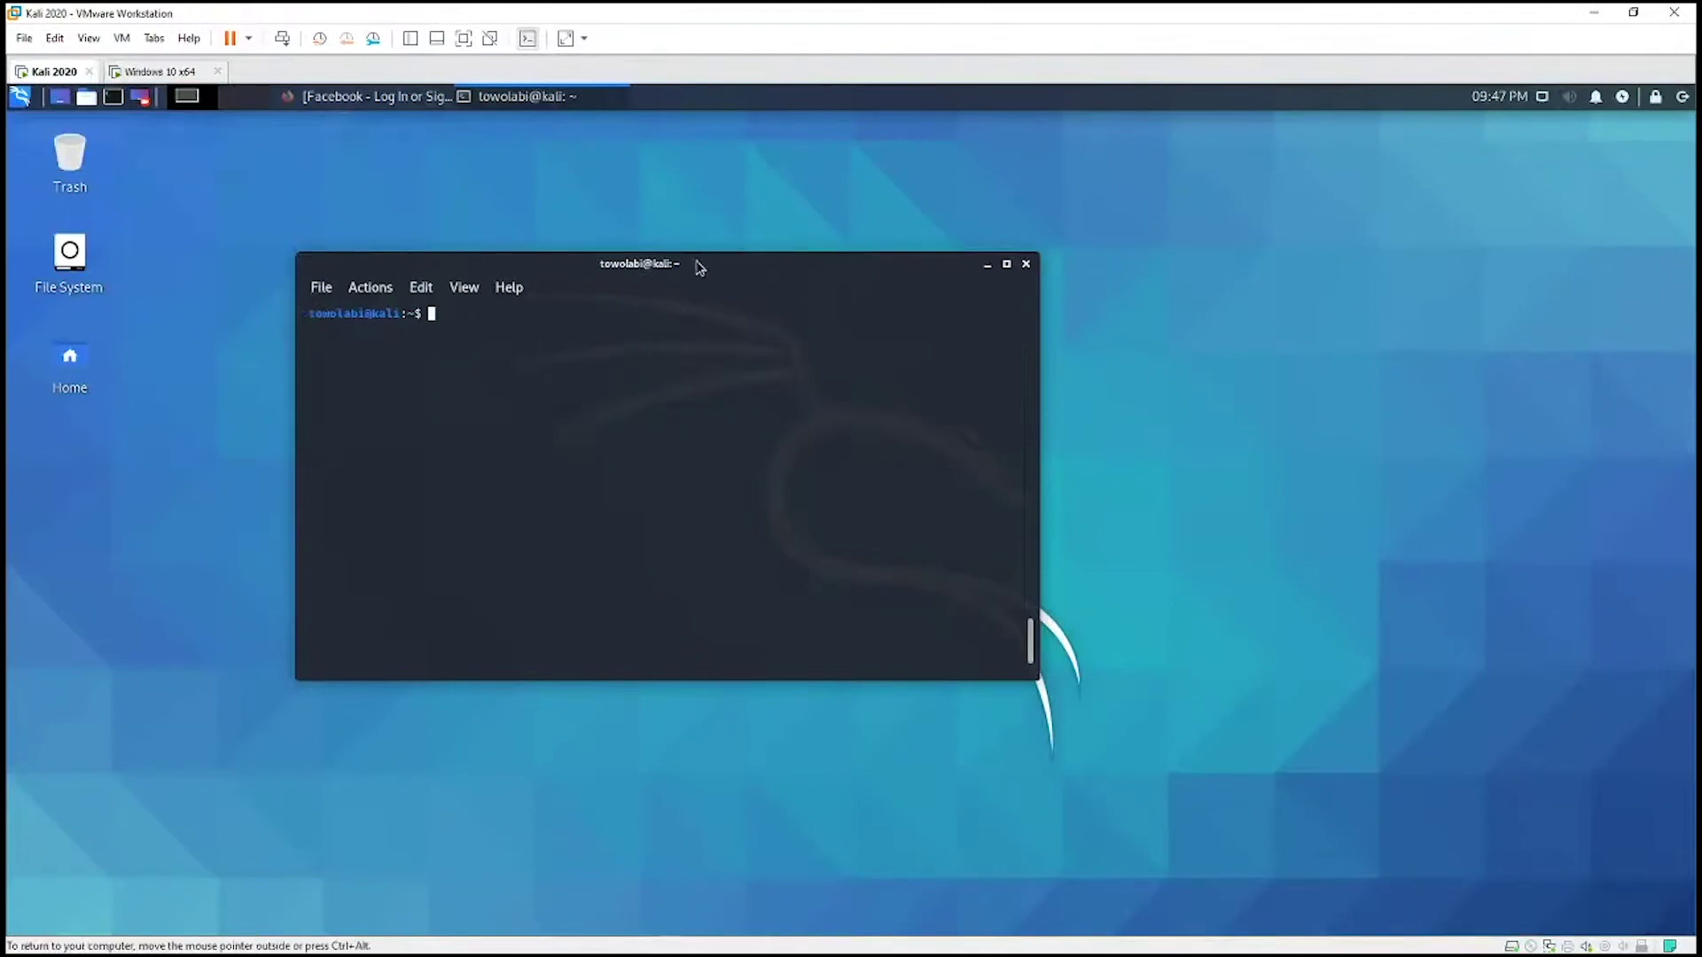
{"action": "left_click_drag", "start_coordinate": [701, 266], "coordinate": [557, 234]}
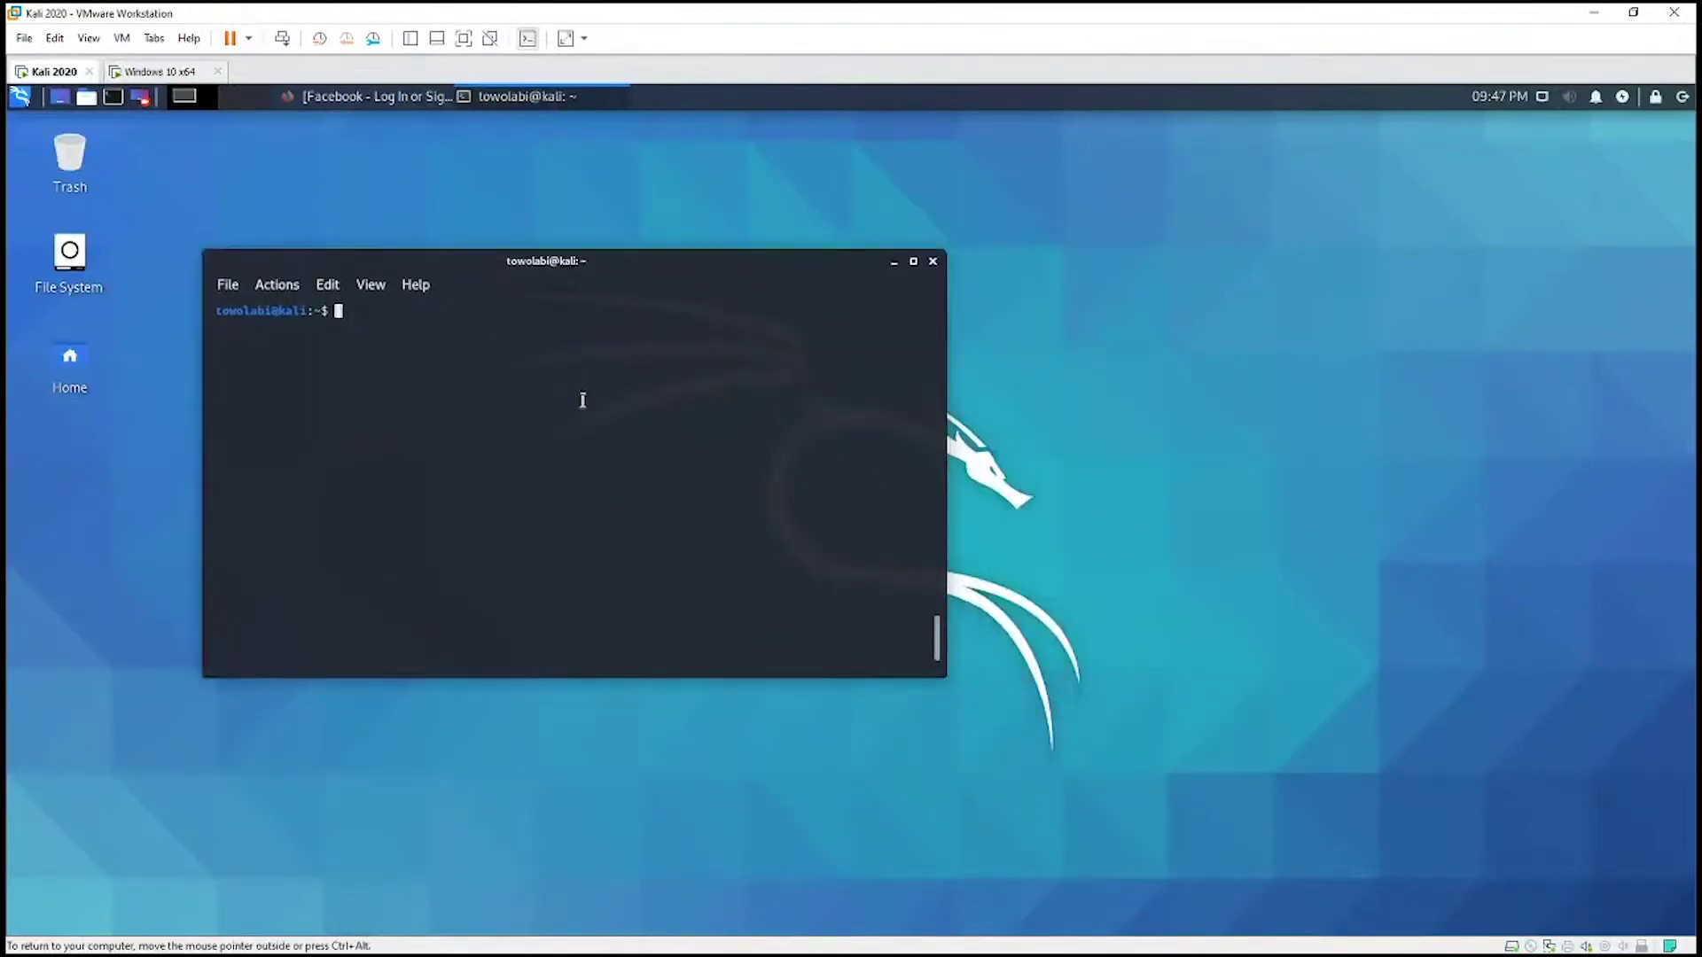
Return to the Windows 10 x64 machine, minimize Edge and bring the open hosts file back to the front
{"action": "left_click", "coordinate": [148, 72]}
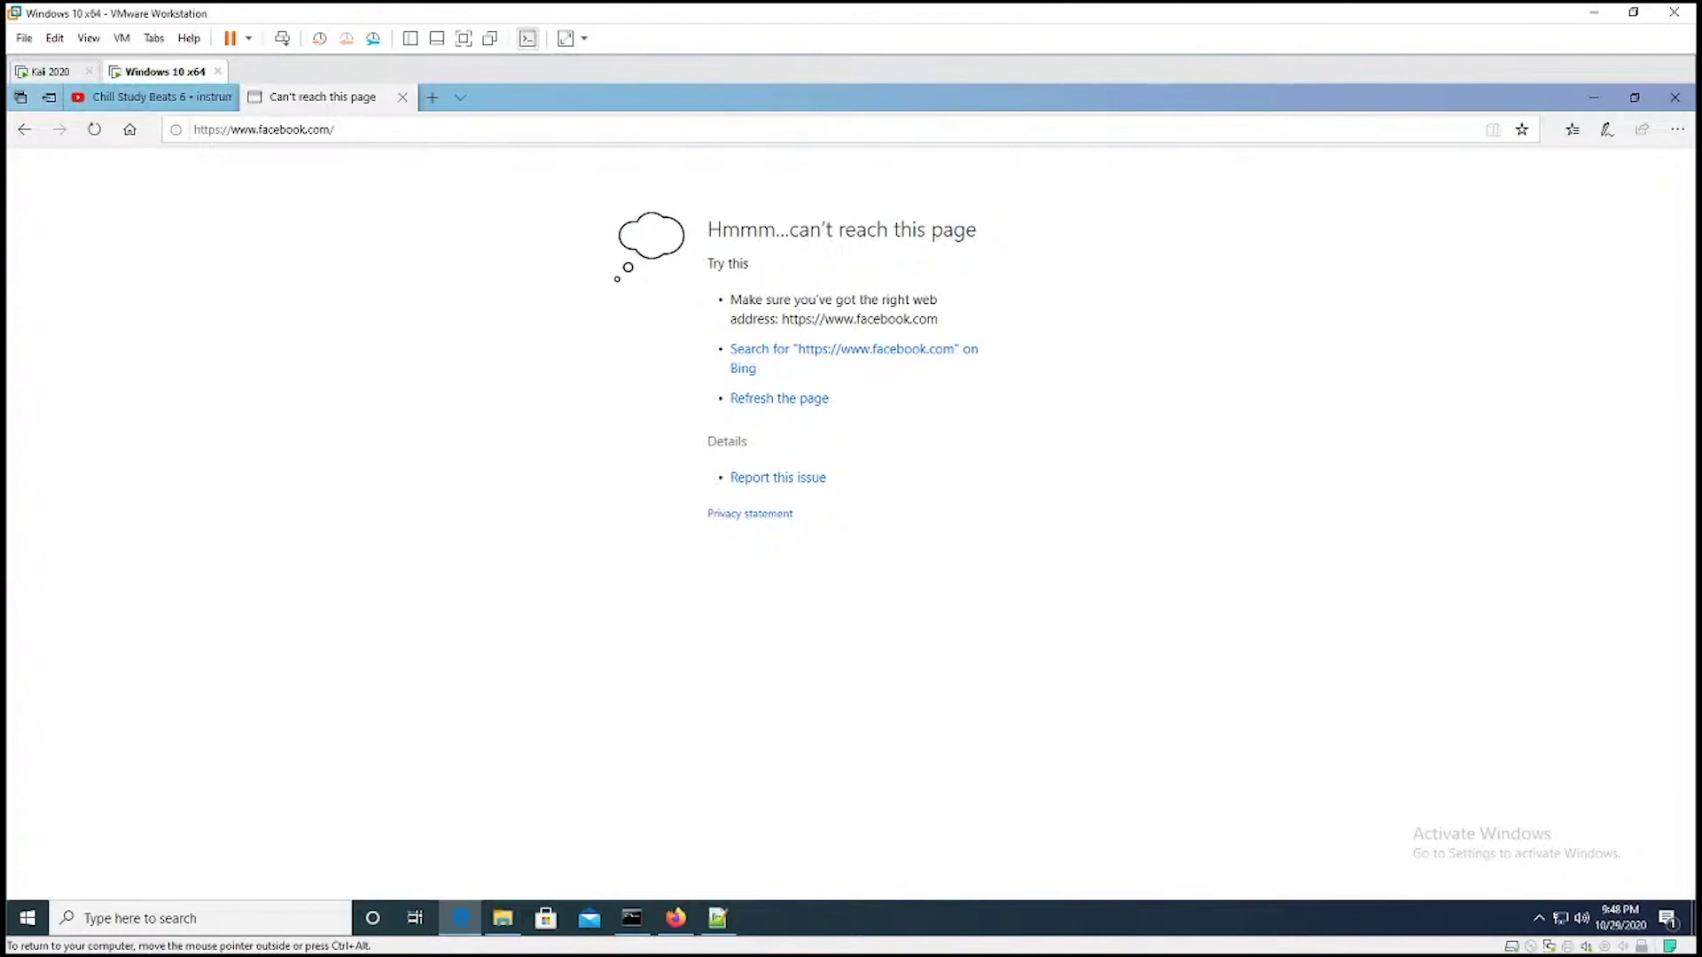
{"action": "left_click", "coordinate": [1592, 97]}
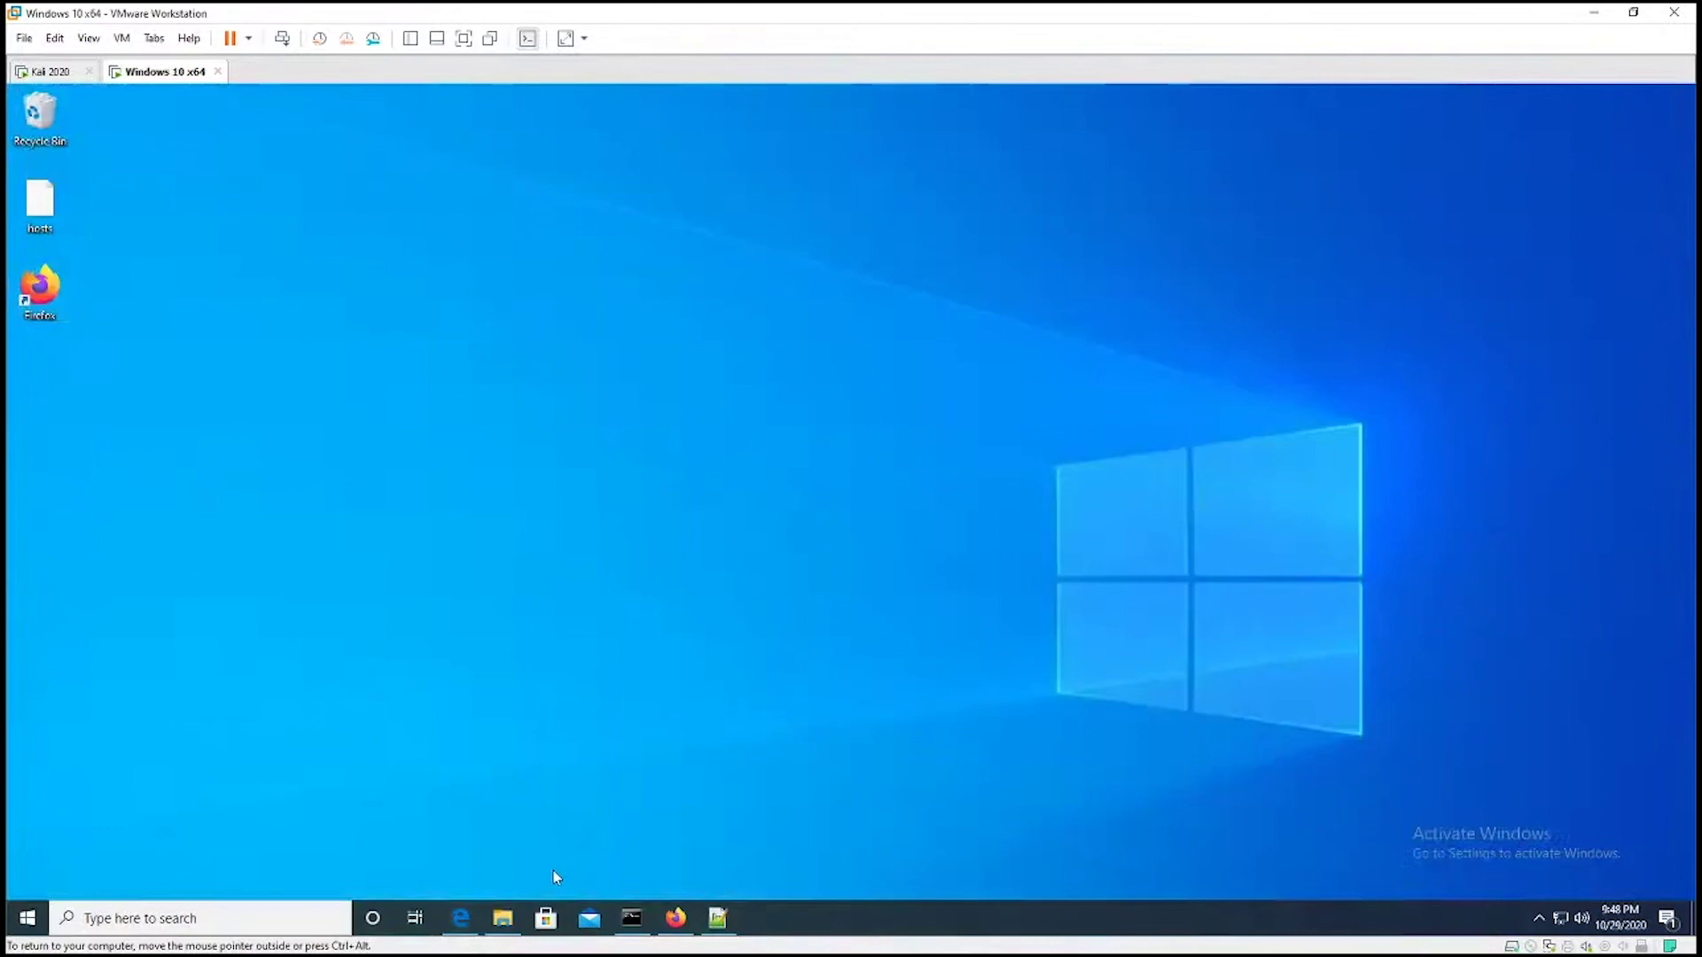
{"action": "mouse_move", "coordinate": [720, 920]}
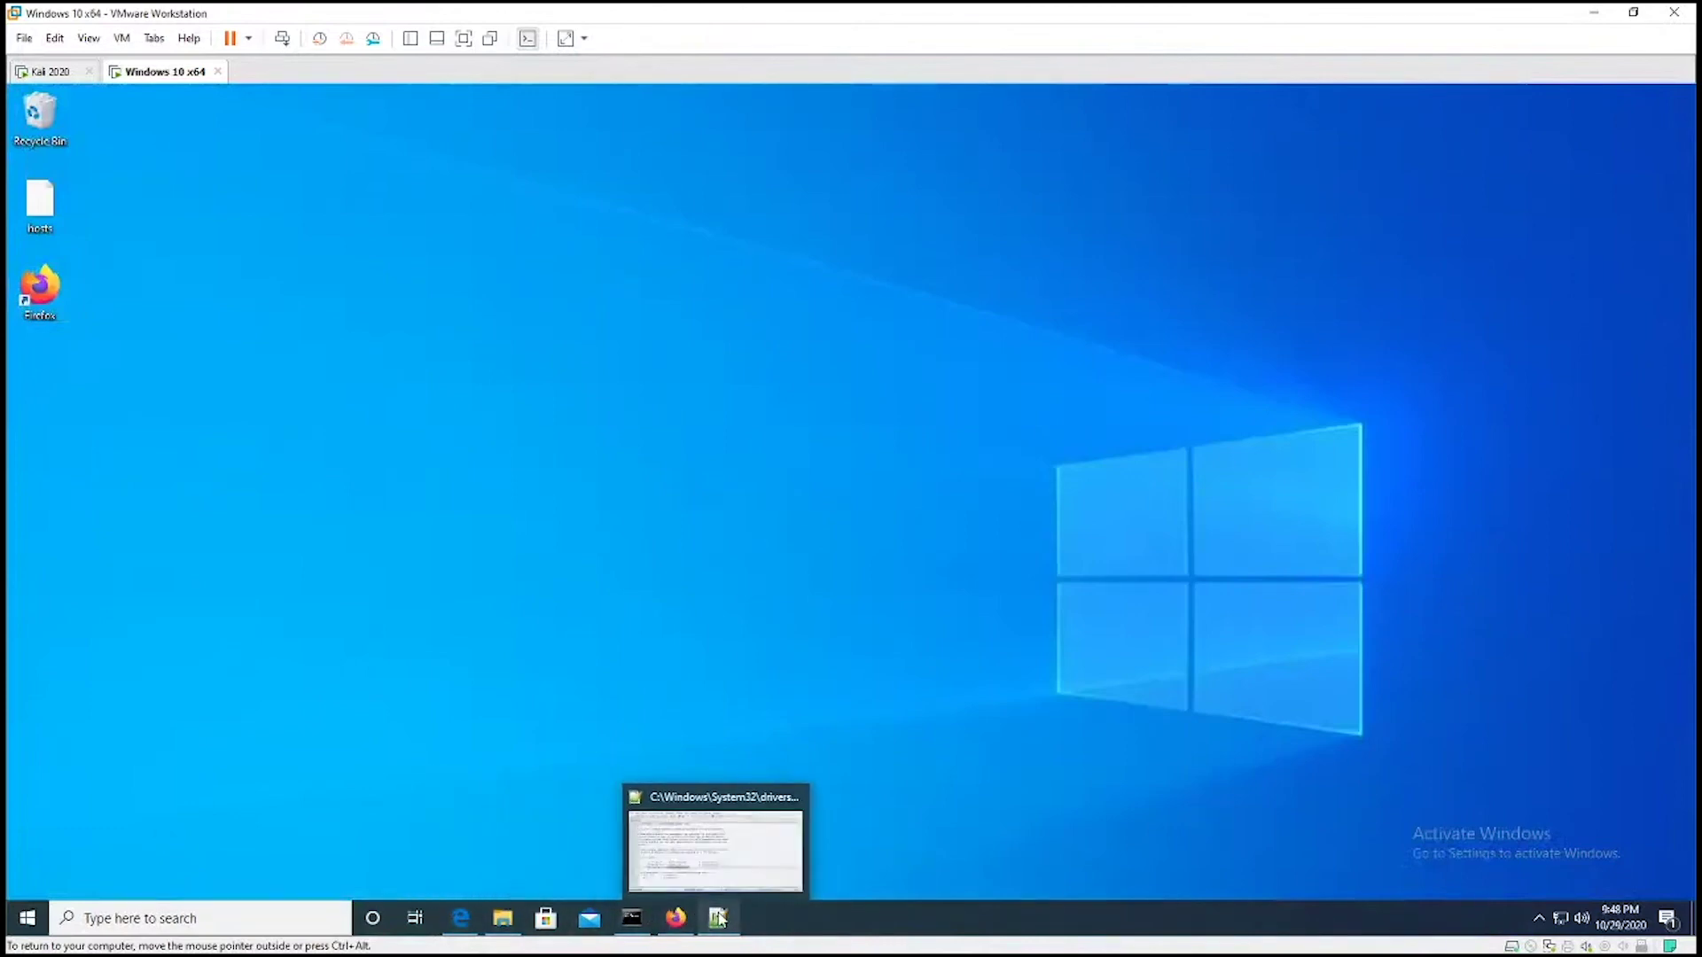
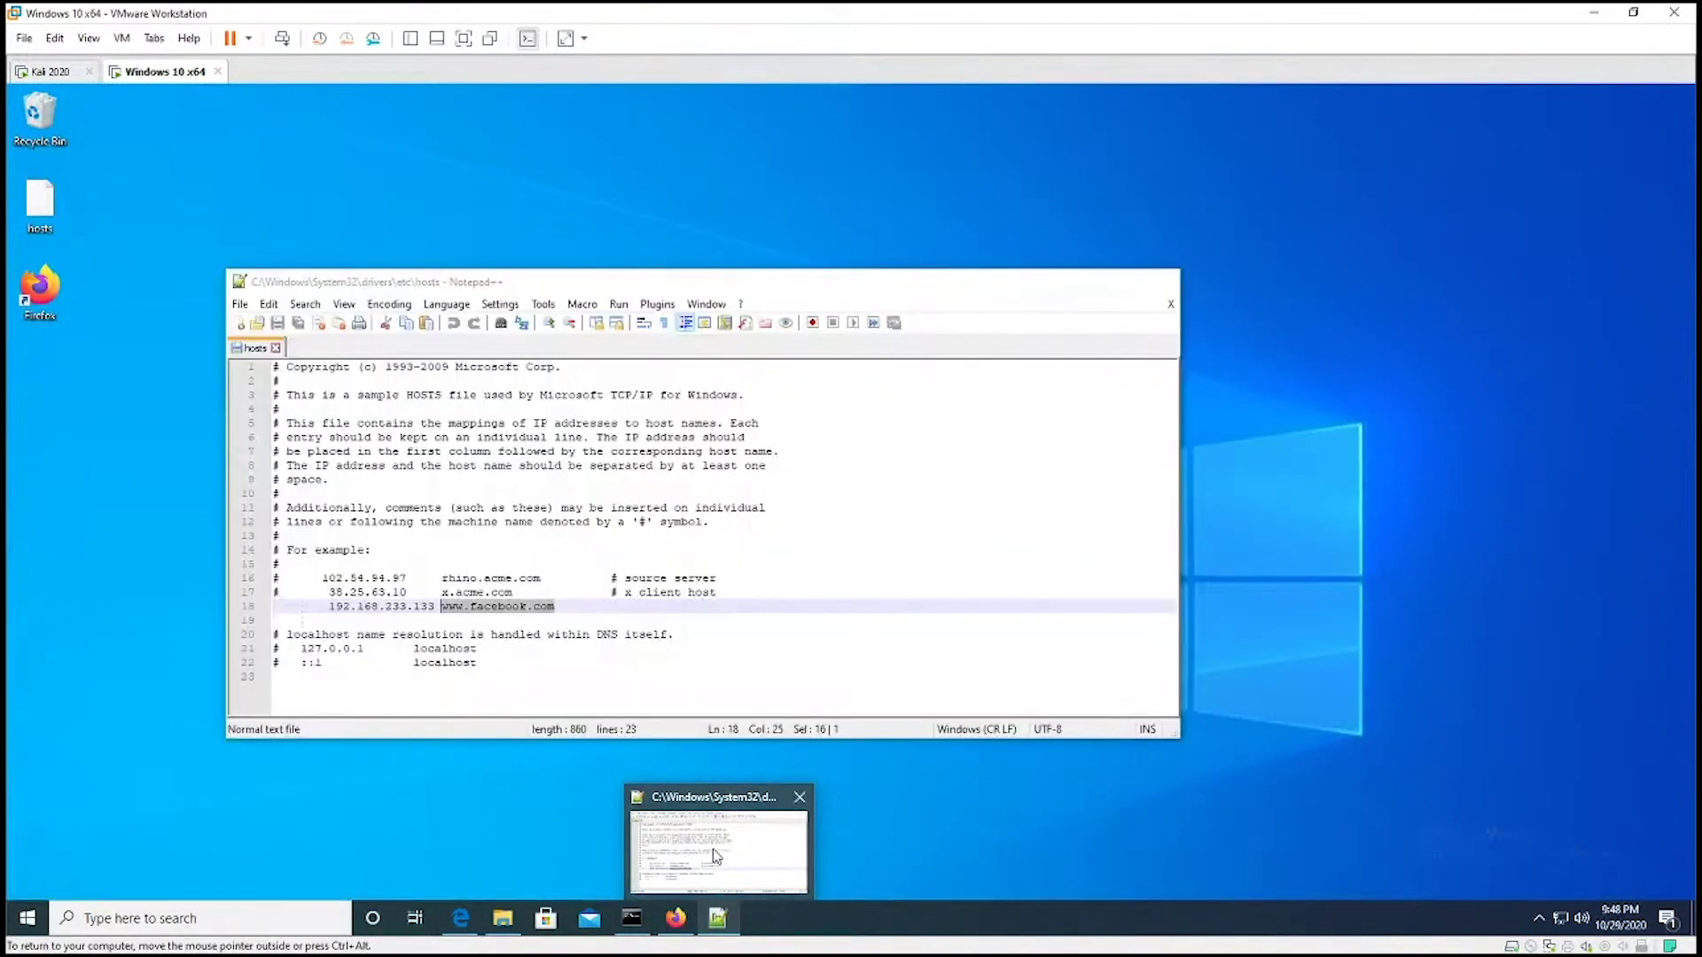
{"action": "left_click", "coordinate": [716, 856]}
{"action": "left_click", "coordinate": [658, 635]}
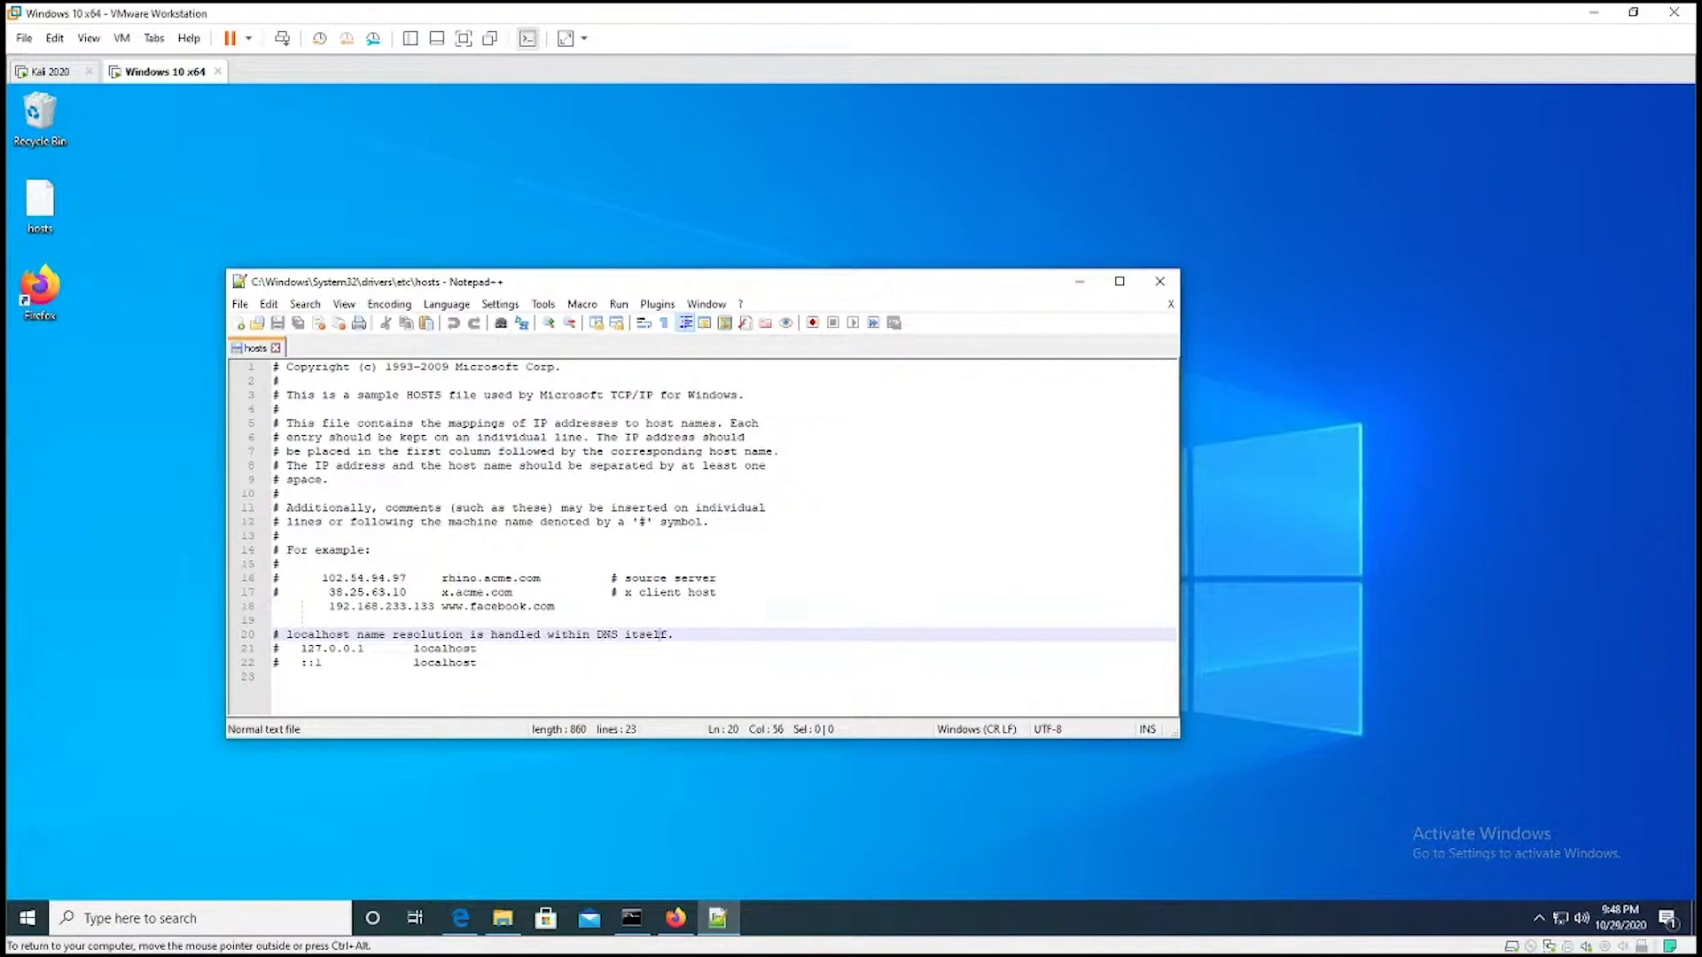
{"action": "mouse_move", "coordinate": [794, 272]}
{"action": "left_mouse_down"}
{"action": "mouse_move", "coordinate": [919, 277]}
{"action": "mouse_move", "coordinate": [793, 292]}
{"action": "left_mouse_up"}
{"action": "left_click_drag", "start_coordinate": [555, 627], "coordinate": [303, 627]}
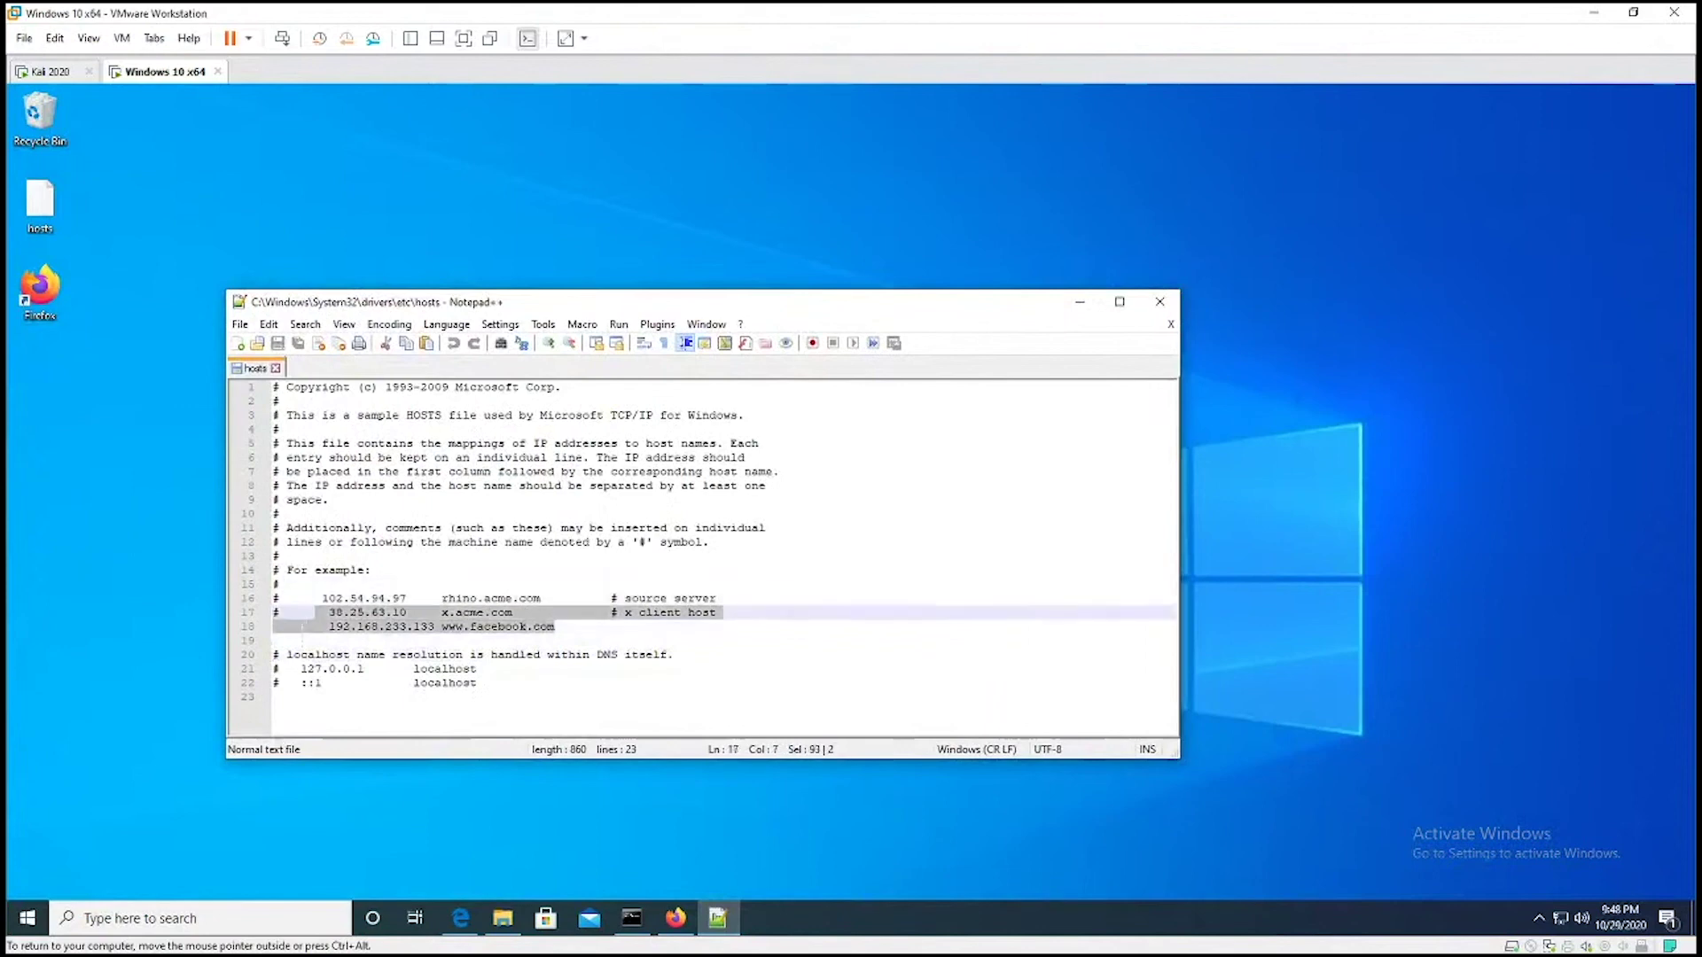
{"action": "left_click", "coordinate": [581, 625]}
{"action": "left_click_drag", "start_coordinate": [555, 626], "coordinate": [327, 627]}
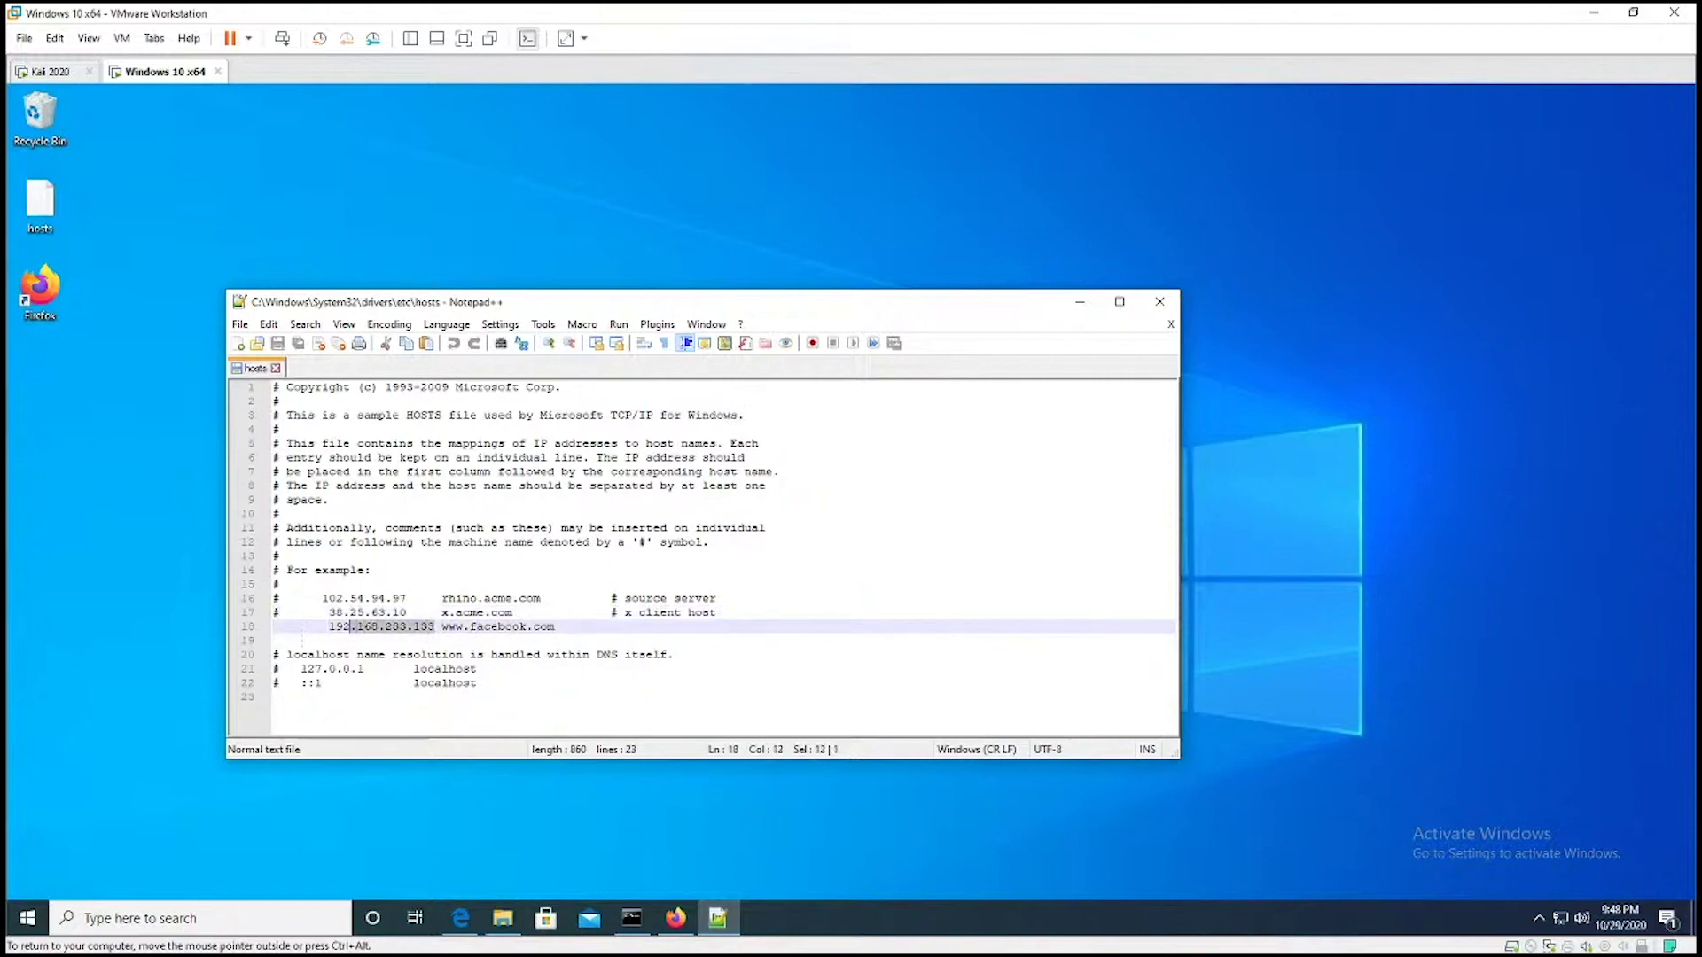
{"action": "left_click_drag", "start_coordinate": [350, 626], "coordinate": [330, 629]}
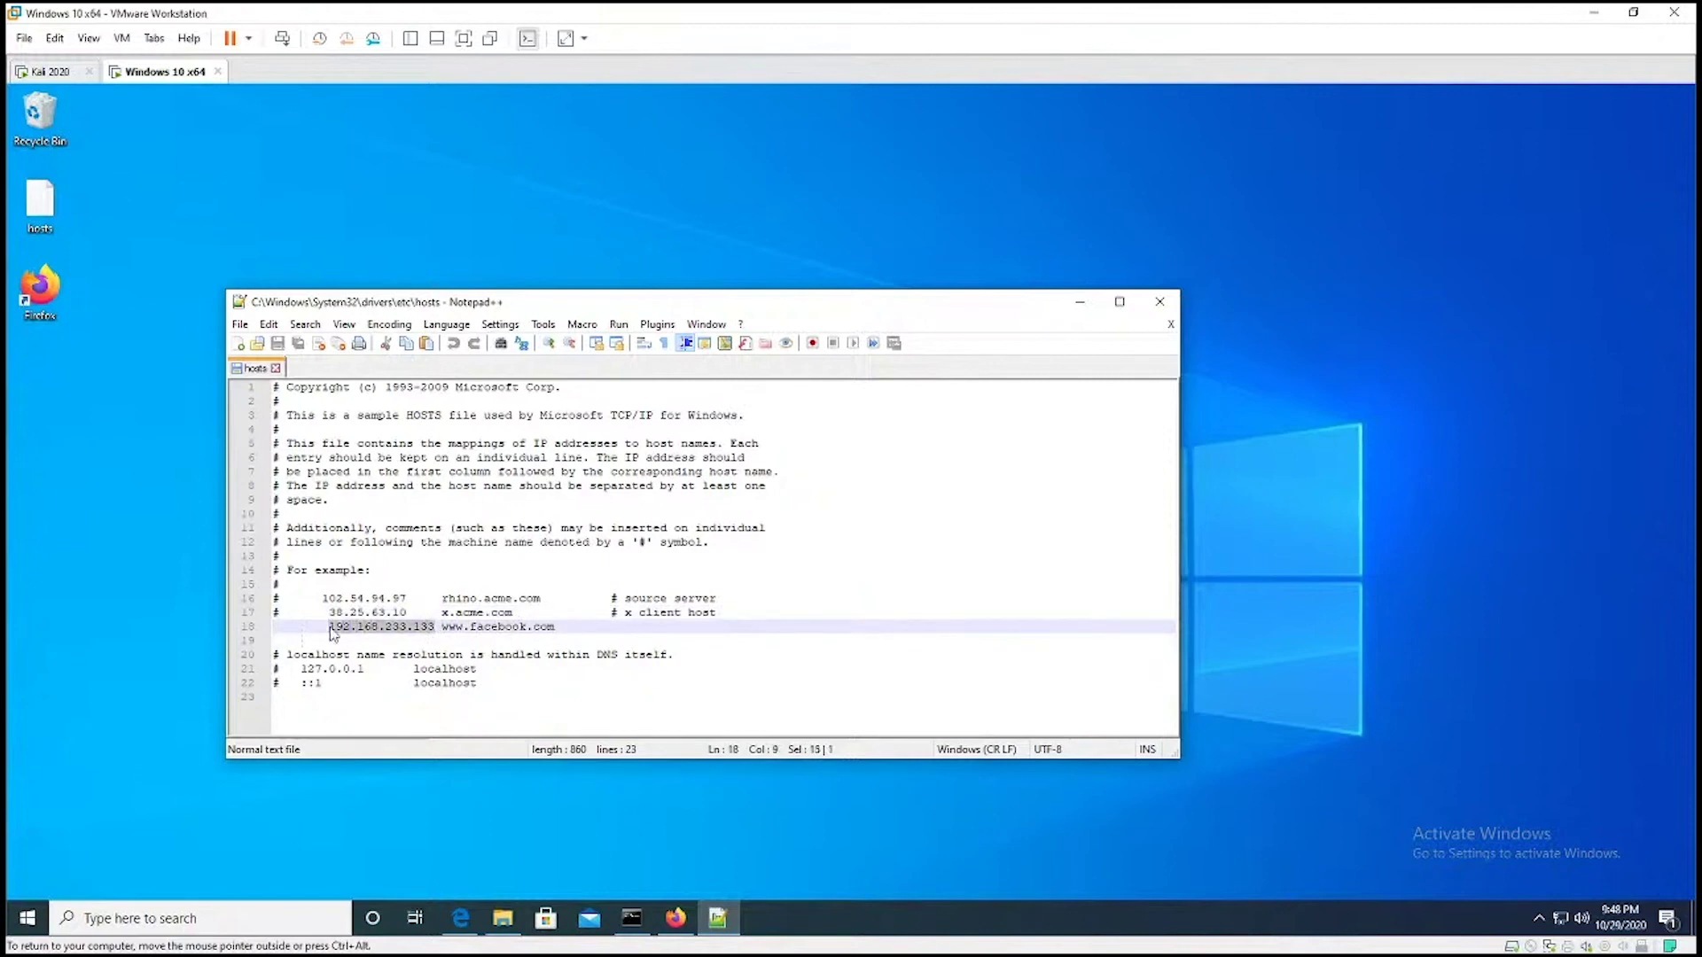